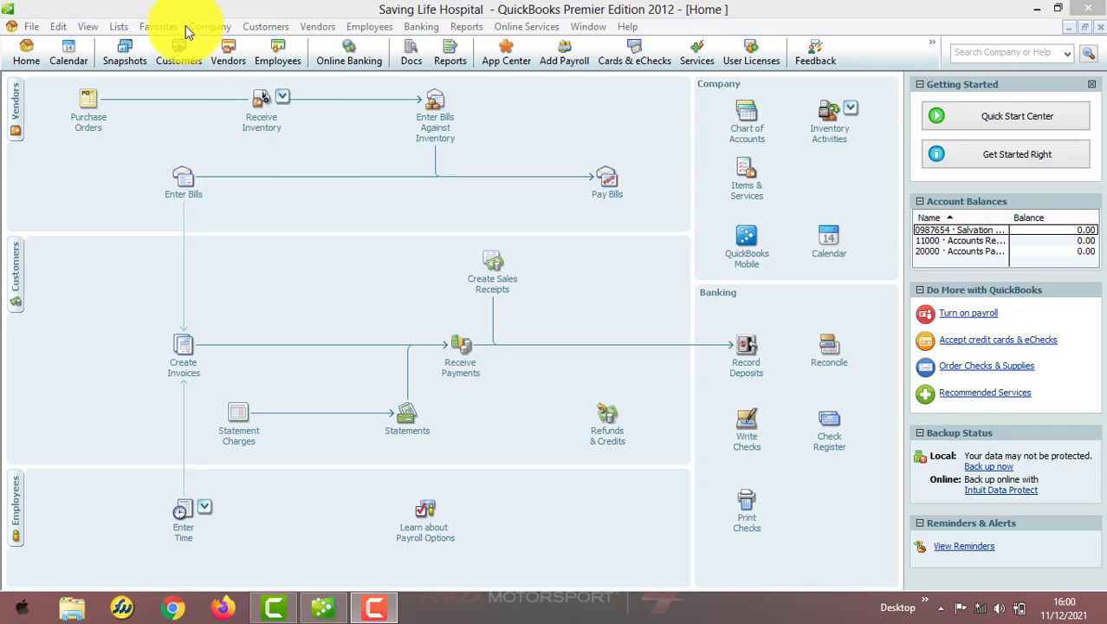
Open Set Up Users from the Company menu and confirm with the administrator password.
click(210, 27)
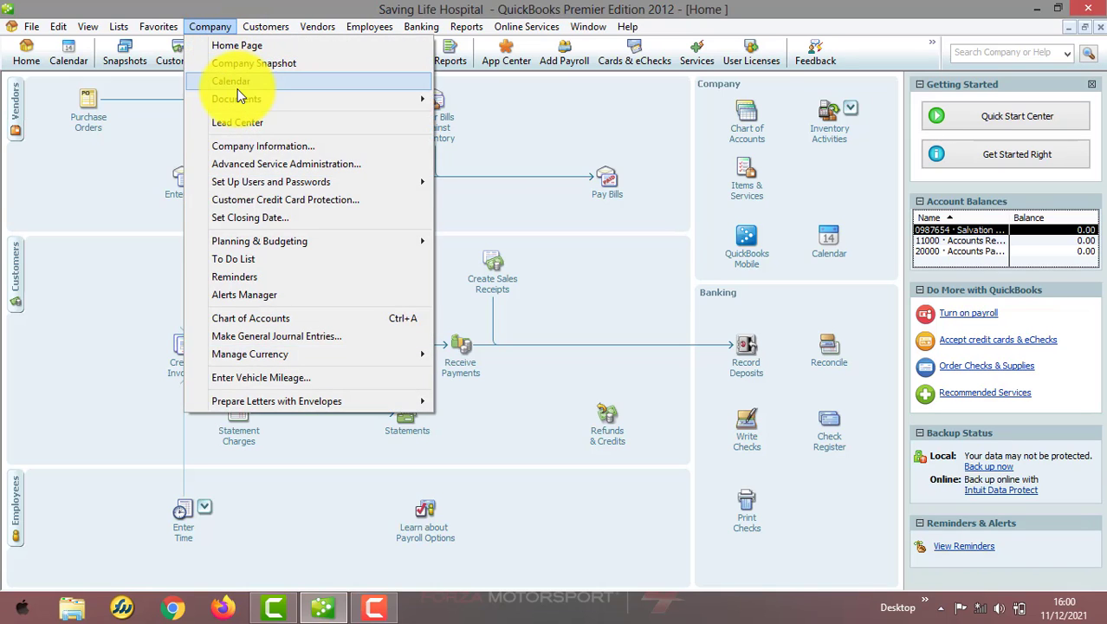
mouse_move(306, 186)
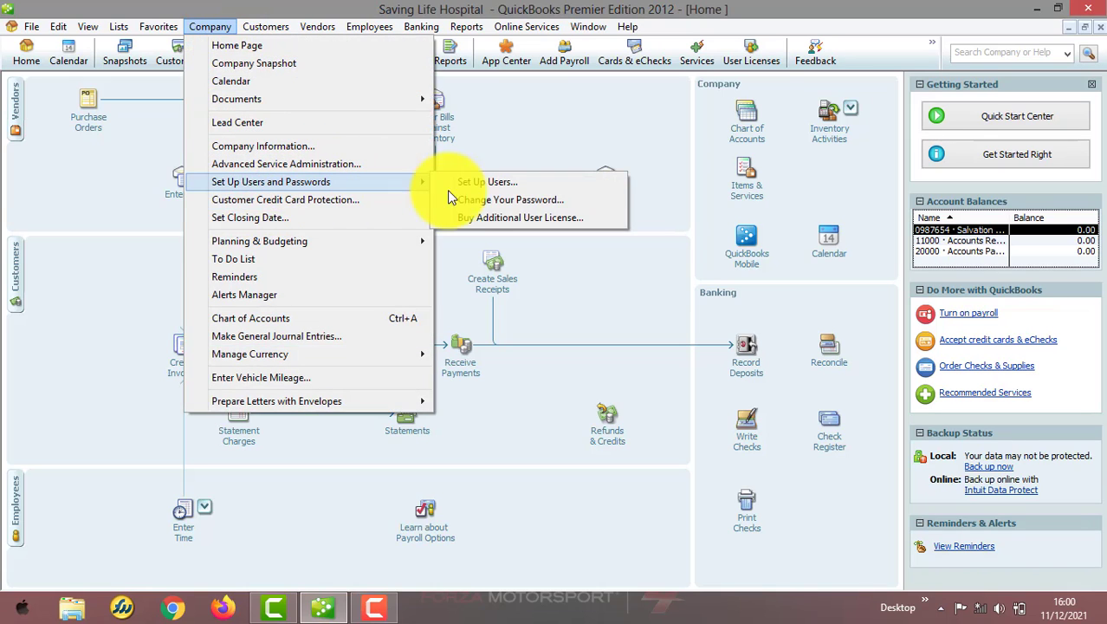
click(485, 186)
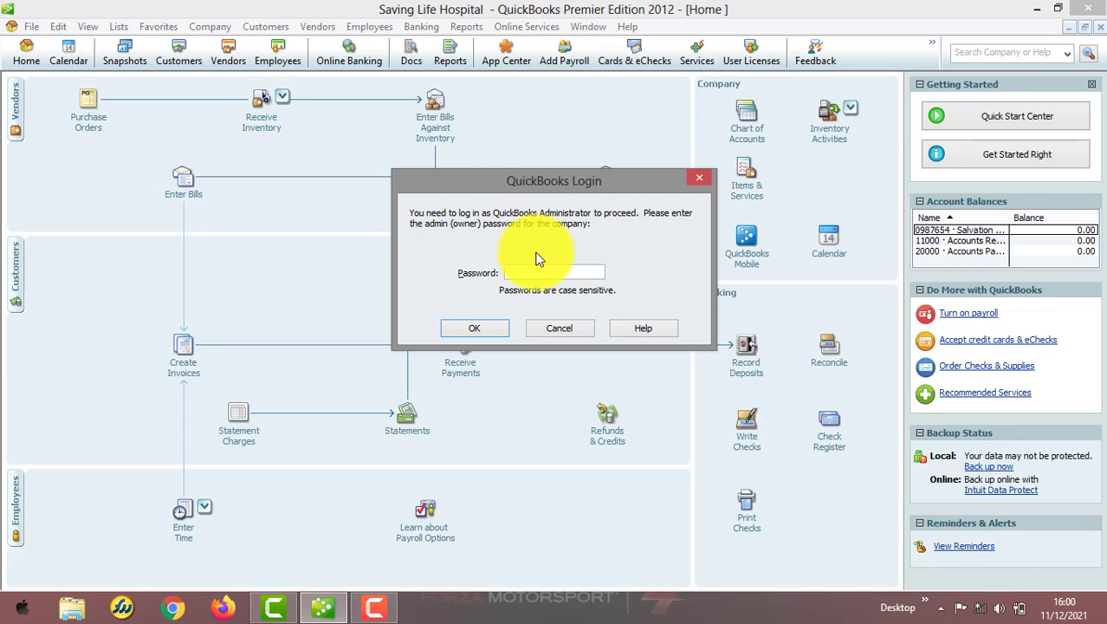
text(•••••••••••••)
click(472, 333)
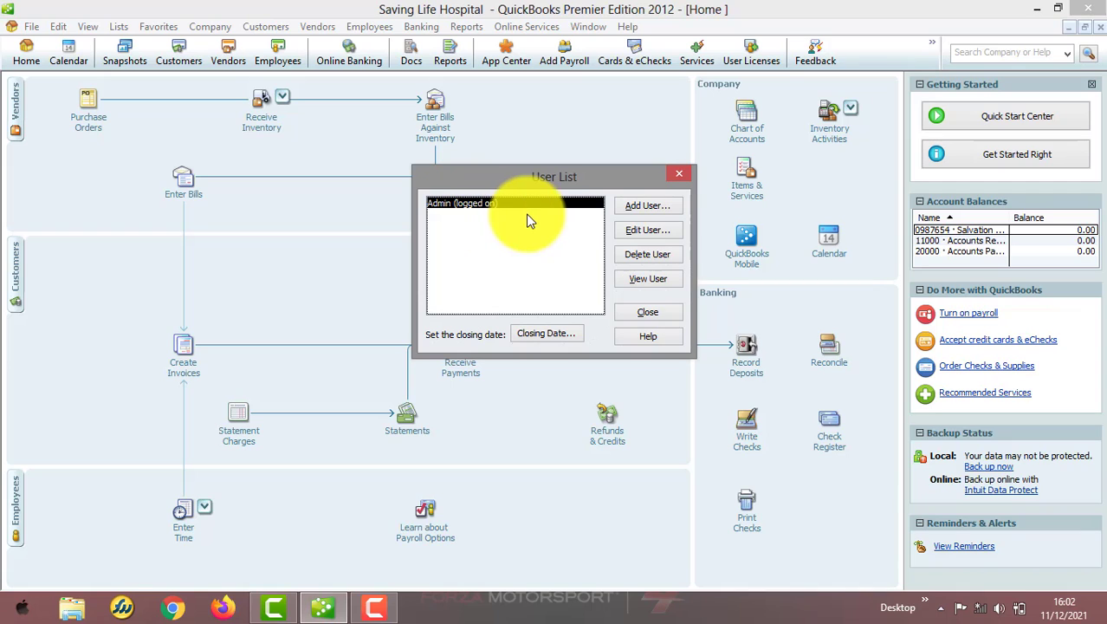
Add a new user with a confirmed password, count it on the license, and choose Selected areas.
click(660, 214)
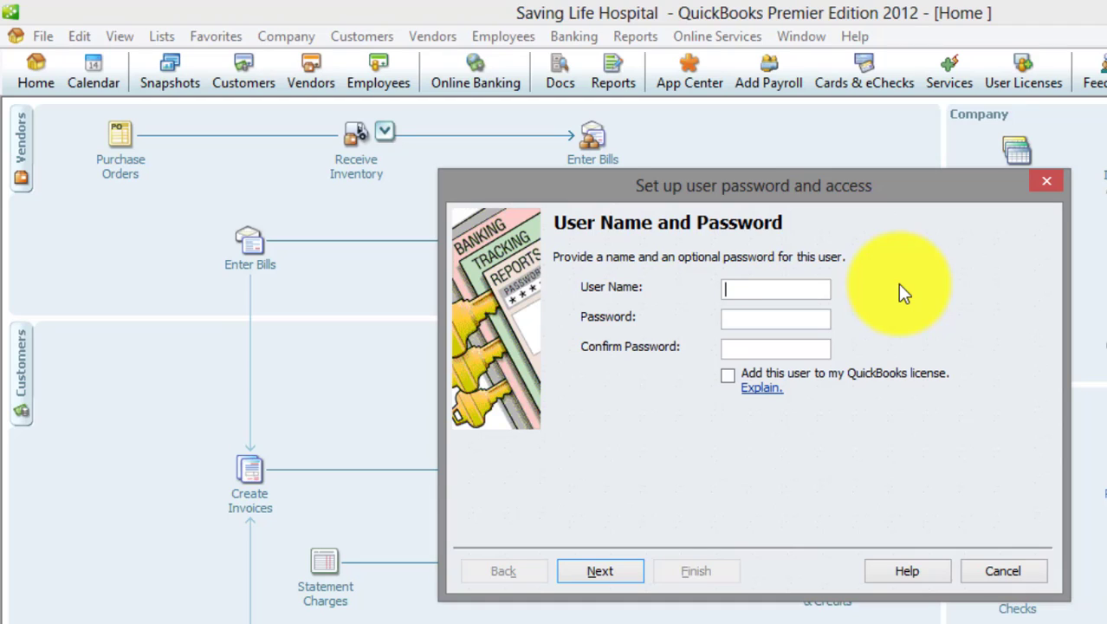
text(austin)
click(820, 323)
text(••••••)
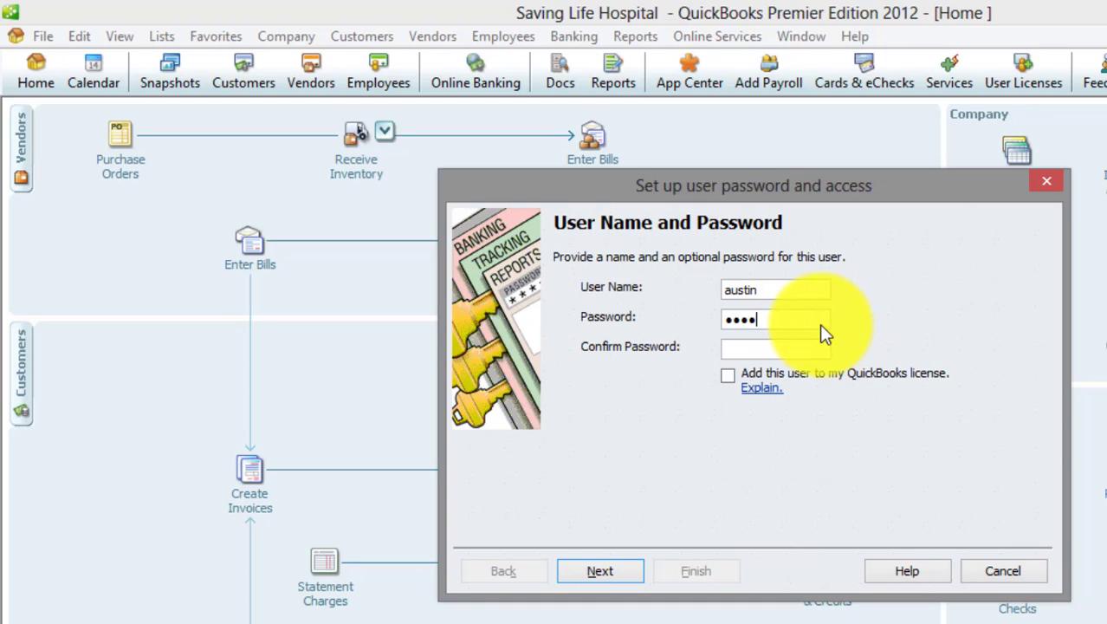
text(••)
click(806, 355)
text(•••)
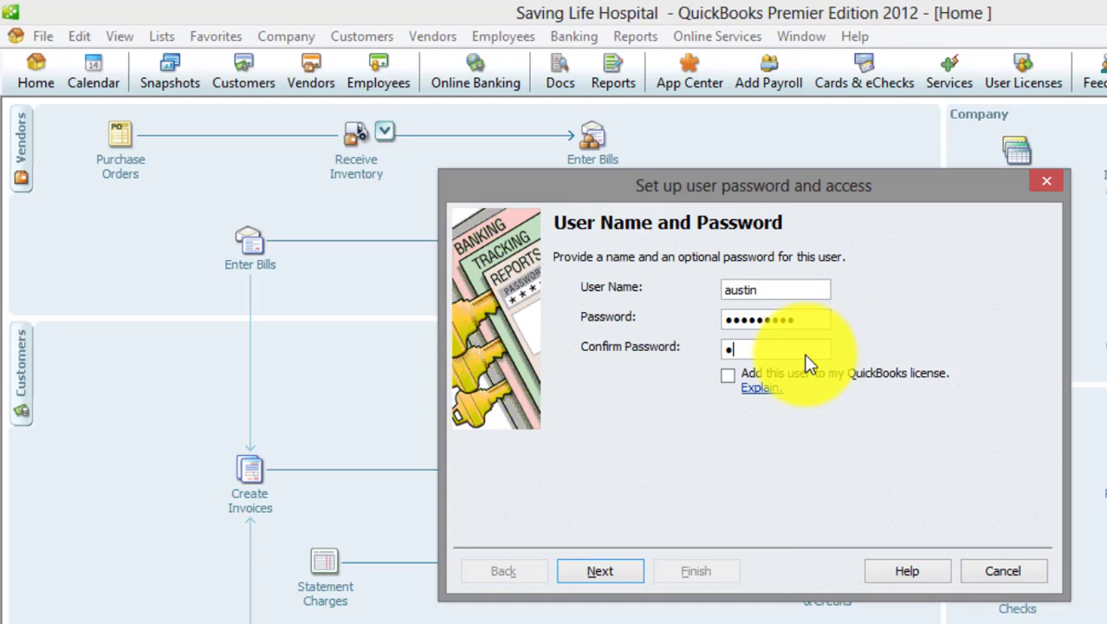
text(••••••)
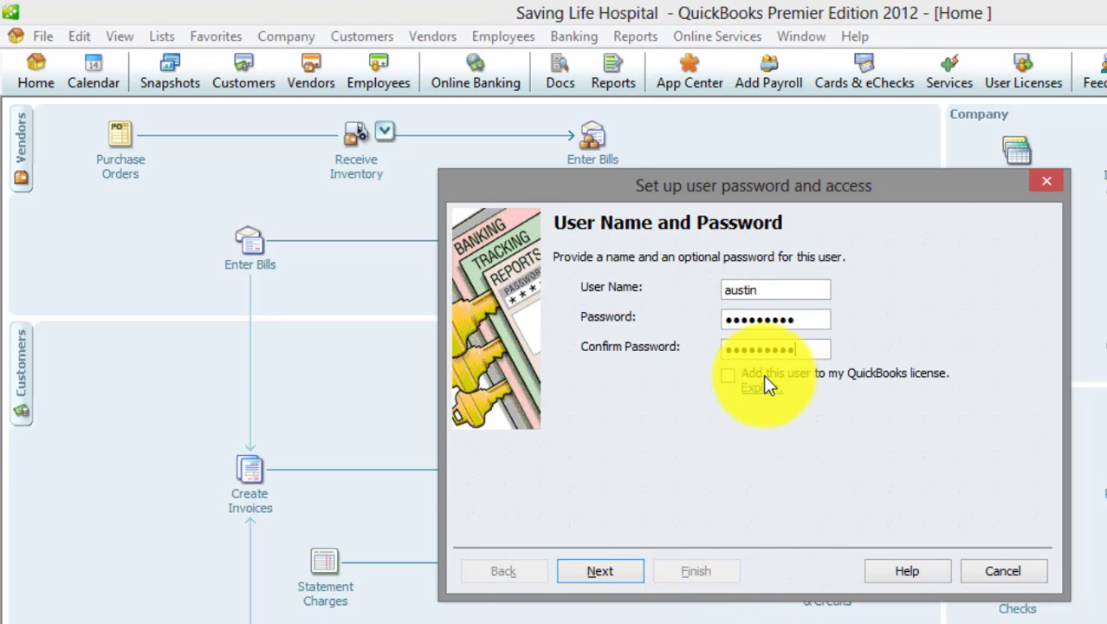
click(727, 375)
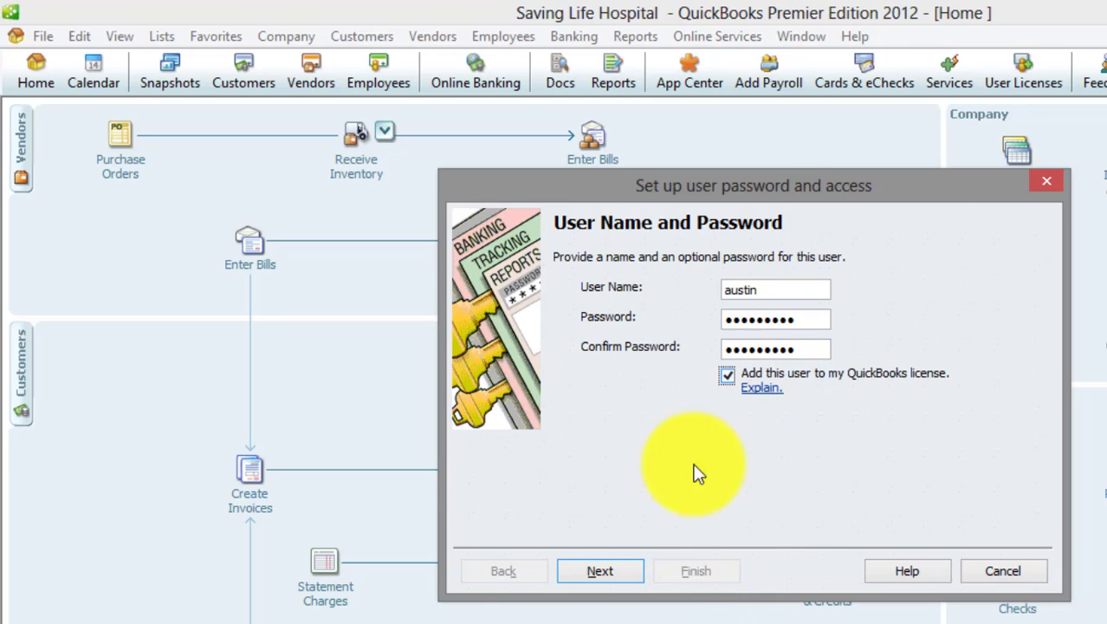
click(619, 571)
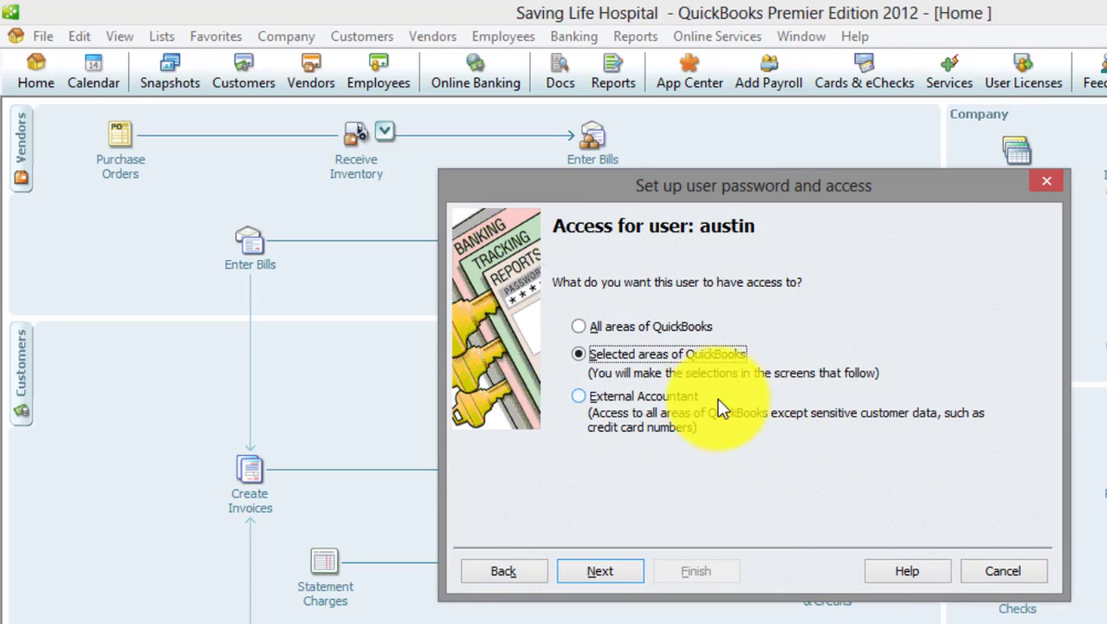
click(617, 573)
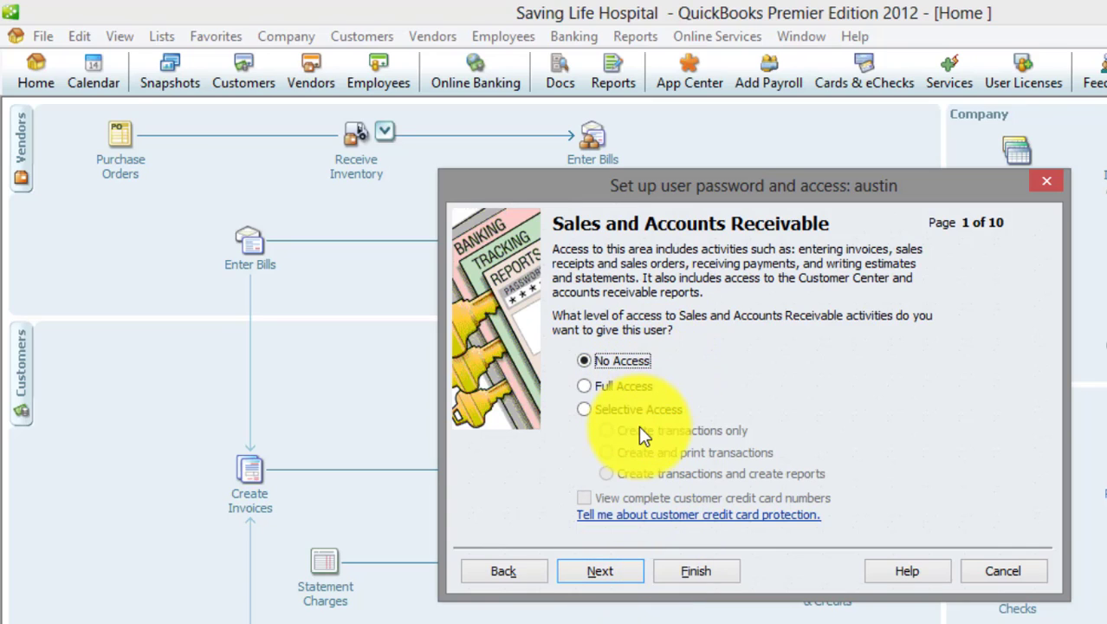
Give Purchases and Accounts Payable Selective Access to create transactions and reports, leaving Sales at No Access.
click(617, 576)
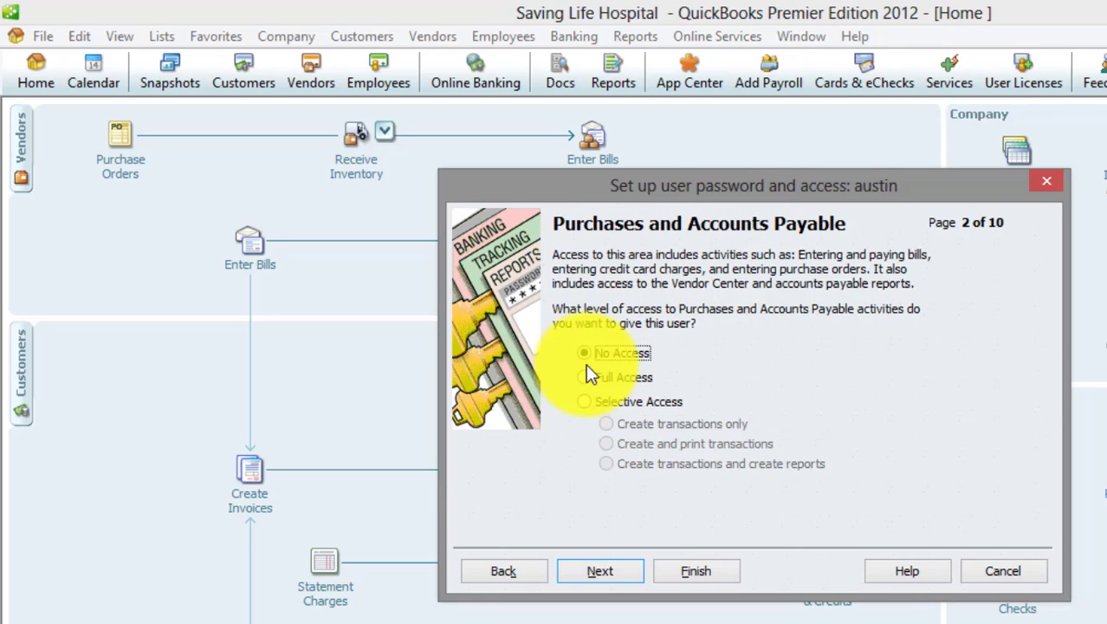
click(584, 398)
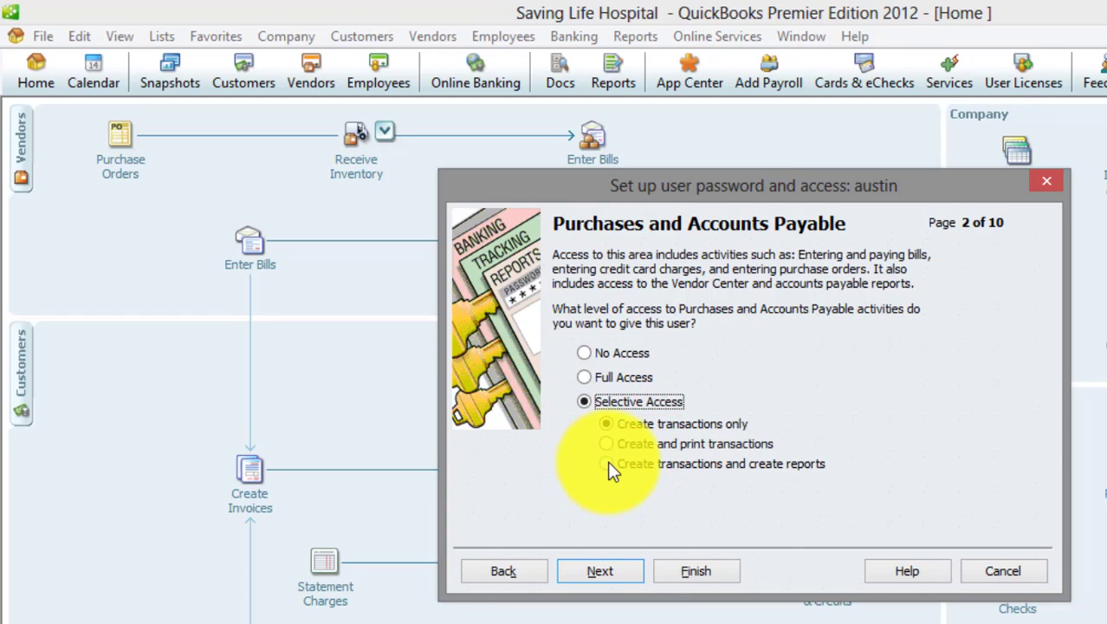
click(608, 463)
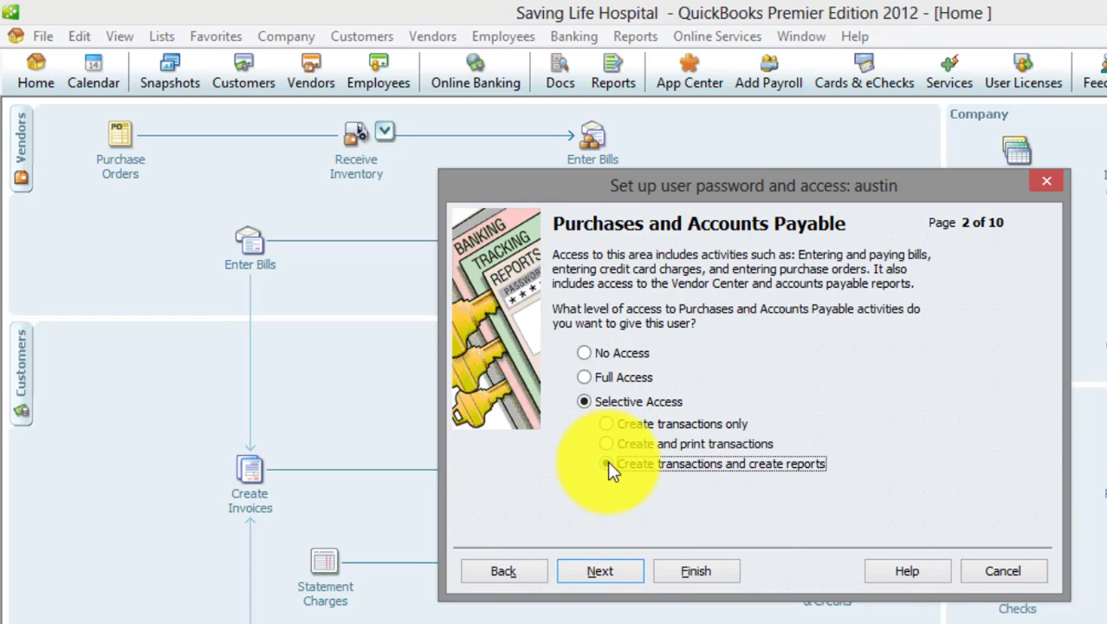
click(530, 579)
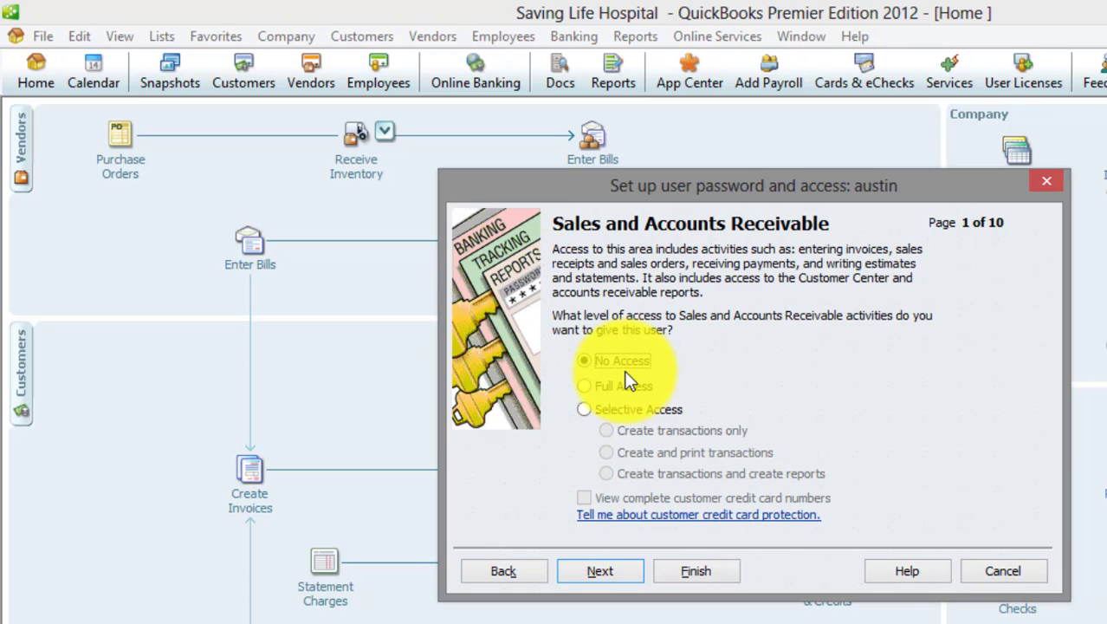
click(619, 577)
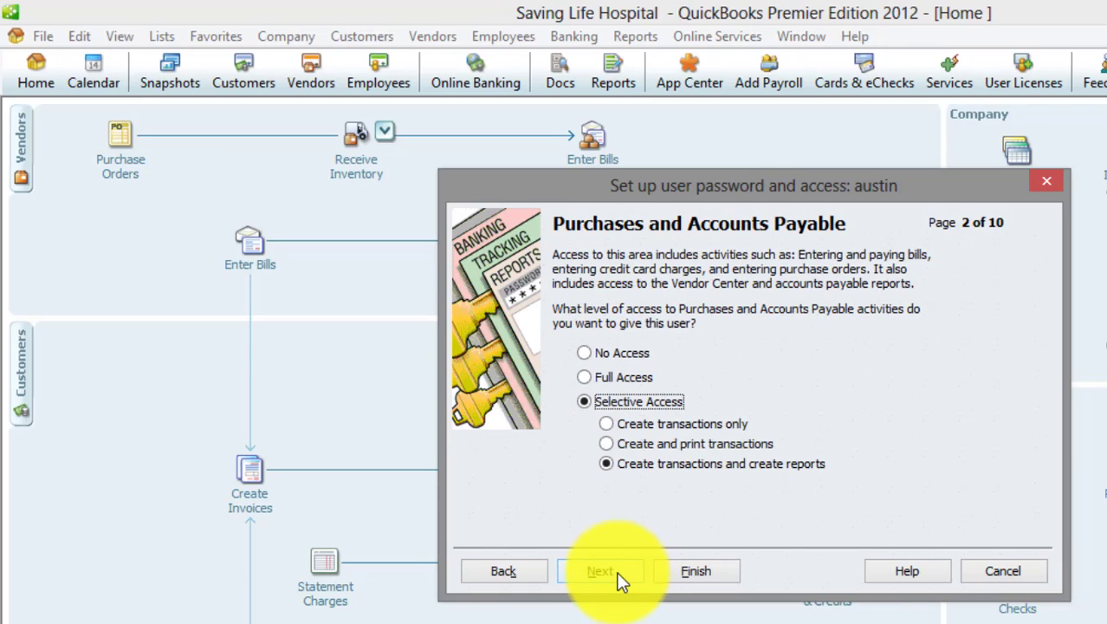
click(621, 576)
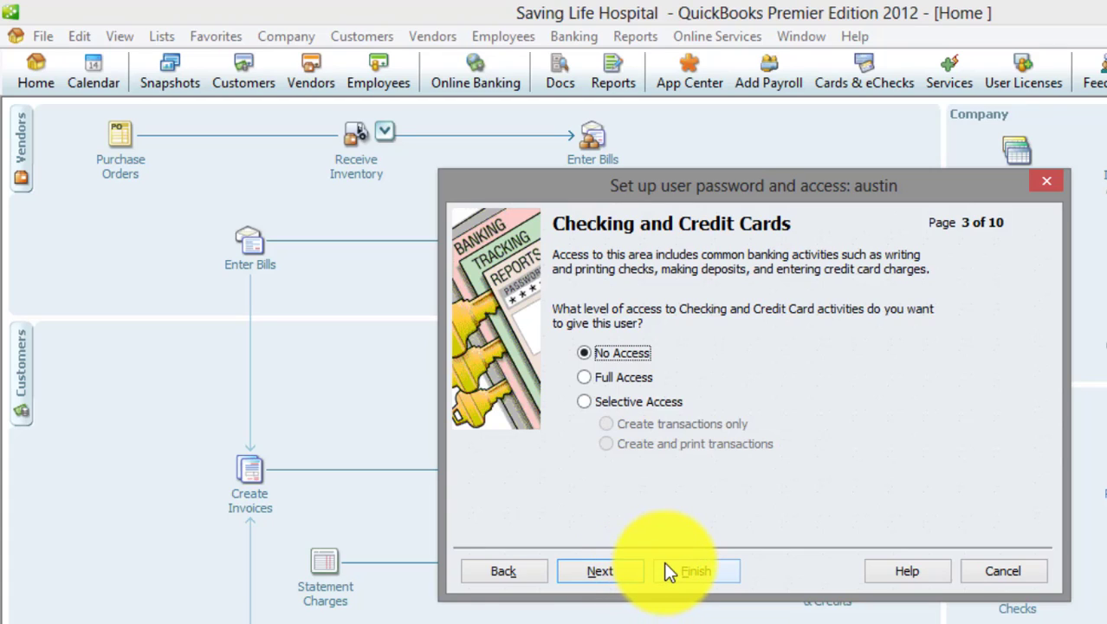
Set Selective Access: checking create-and-print, inventory and time tracking create transactions and reports.
click(584, 399)
click(606, 444)
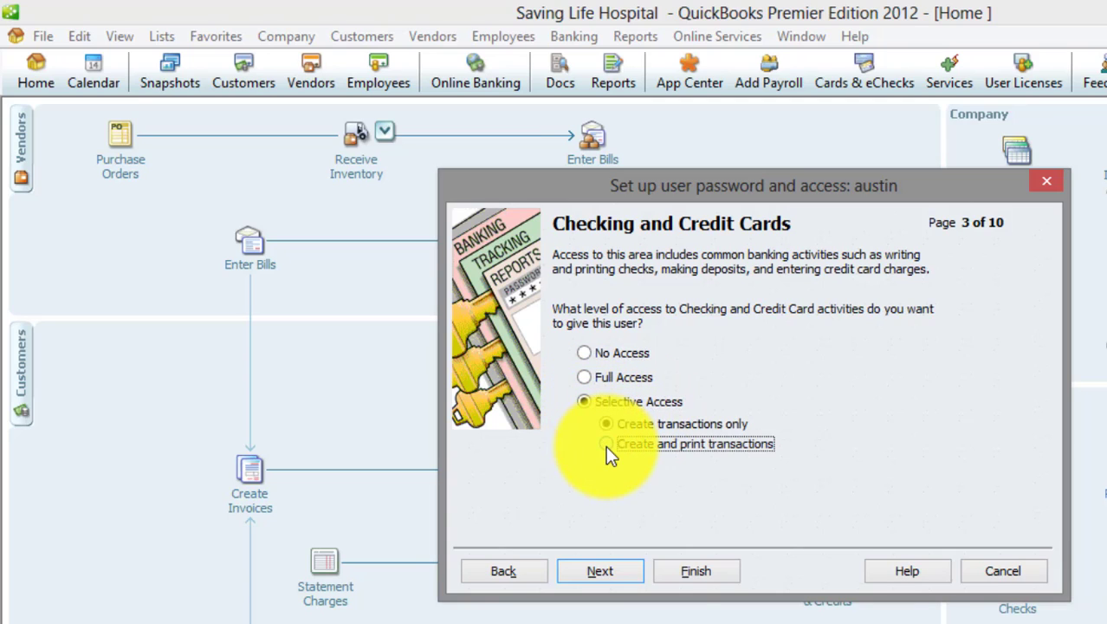
click(635, 572)
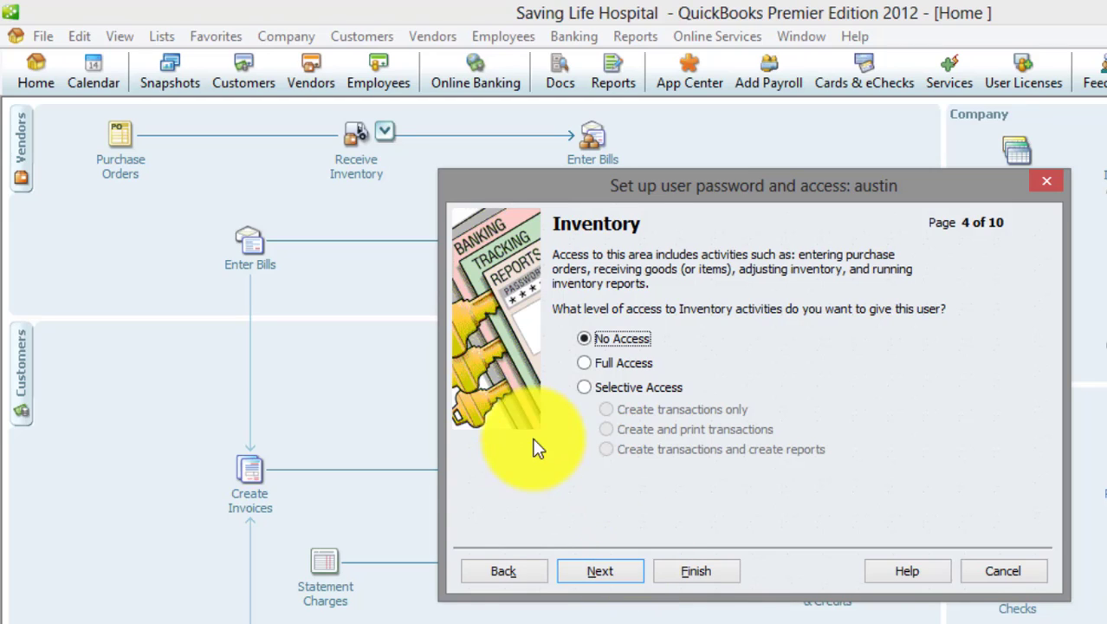
click(587, 390)
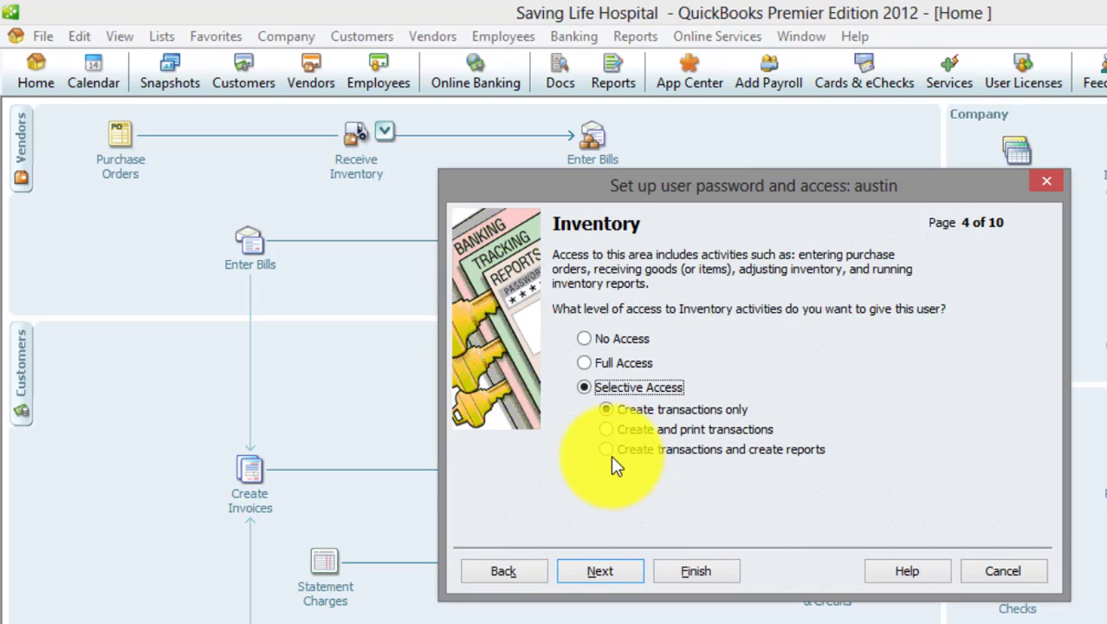
click(607, 448)
click(613, 568)
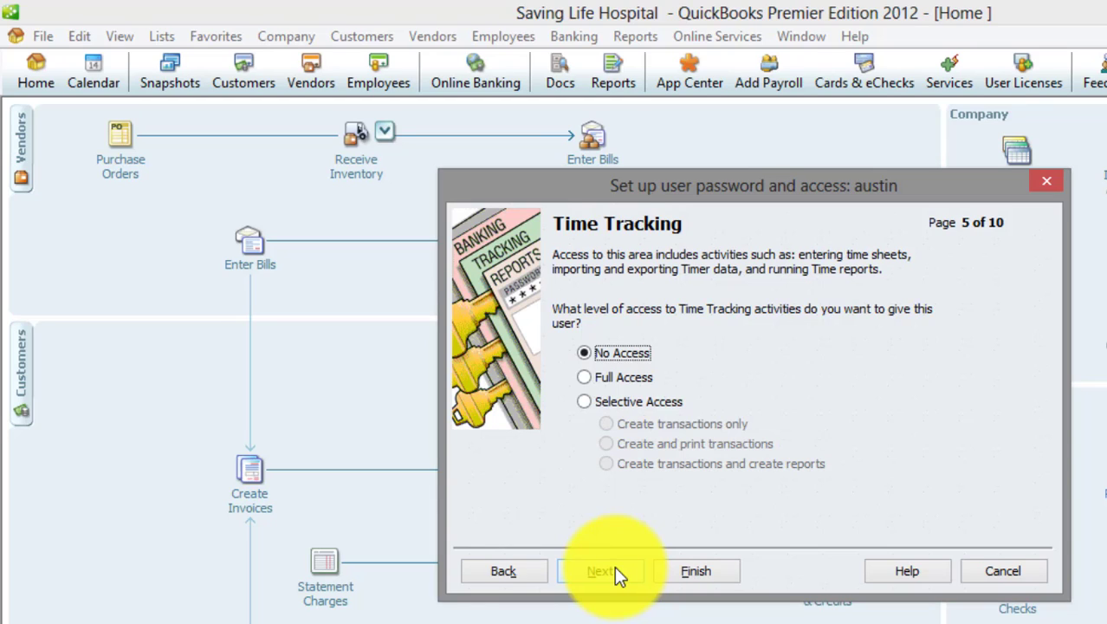
click(590, 404)
click(610, 467)
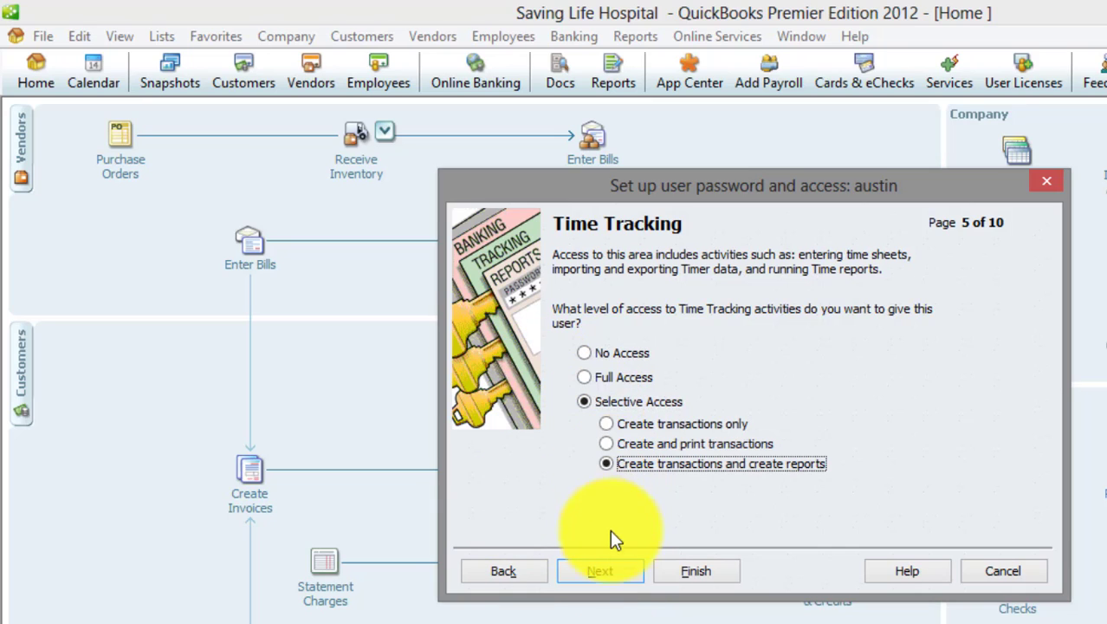
click(608, 571)
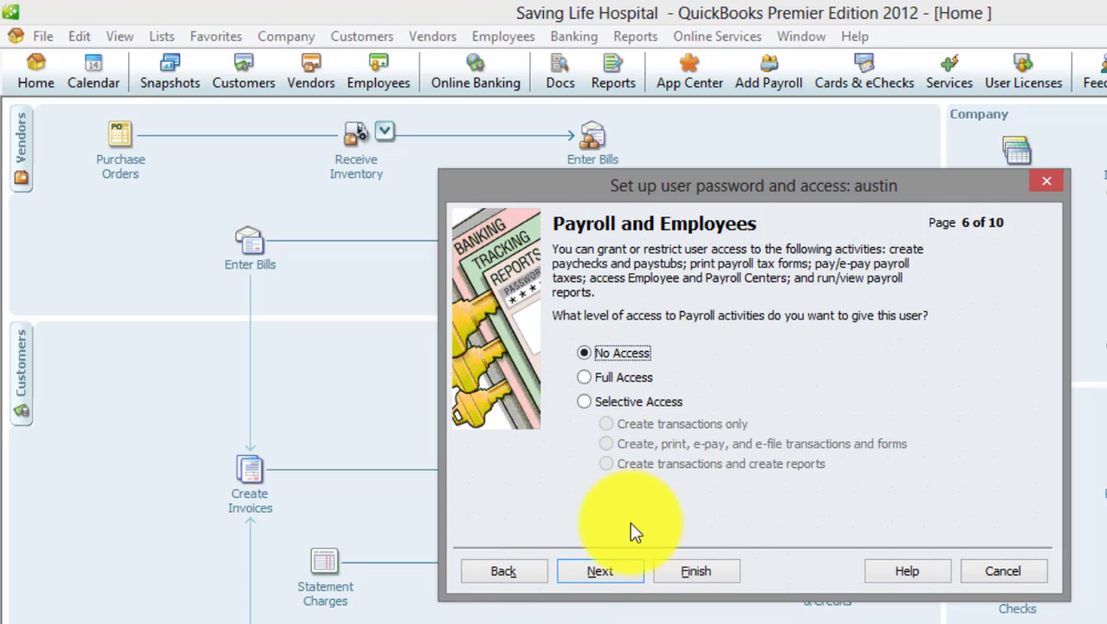
Grant Full Access to sensitive accounting activities and to Sensitive Financial Reporting.
click(625, 575)
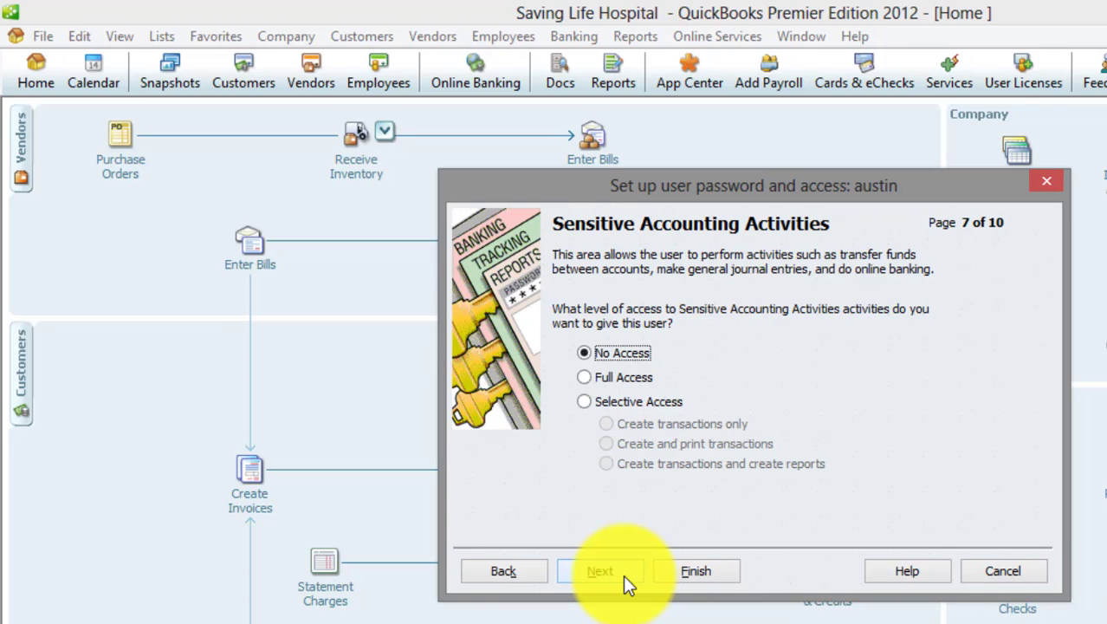
click(582, 378)
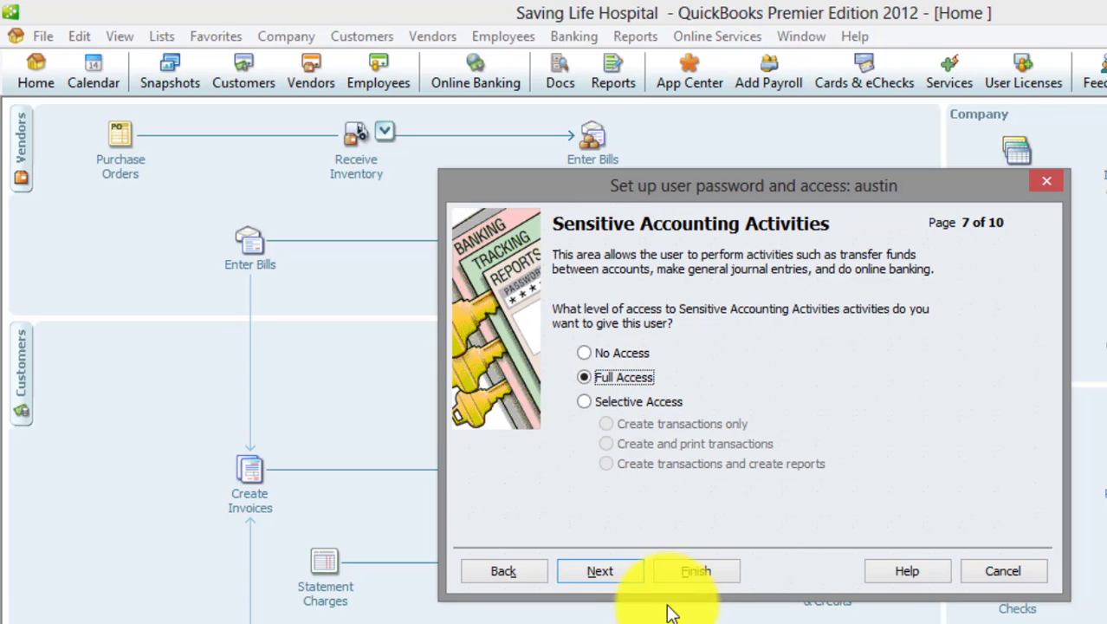
click(630, 572)
click(627, 566)
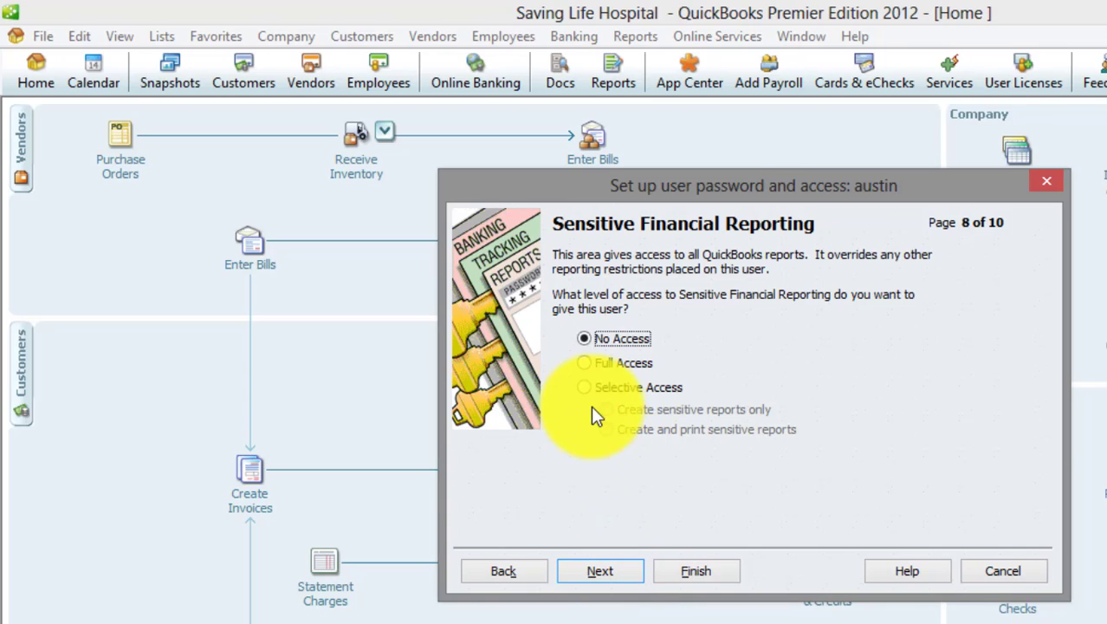
click(608, 363)
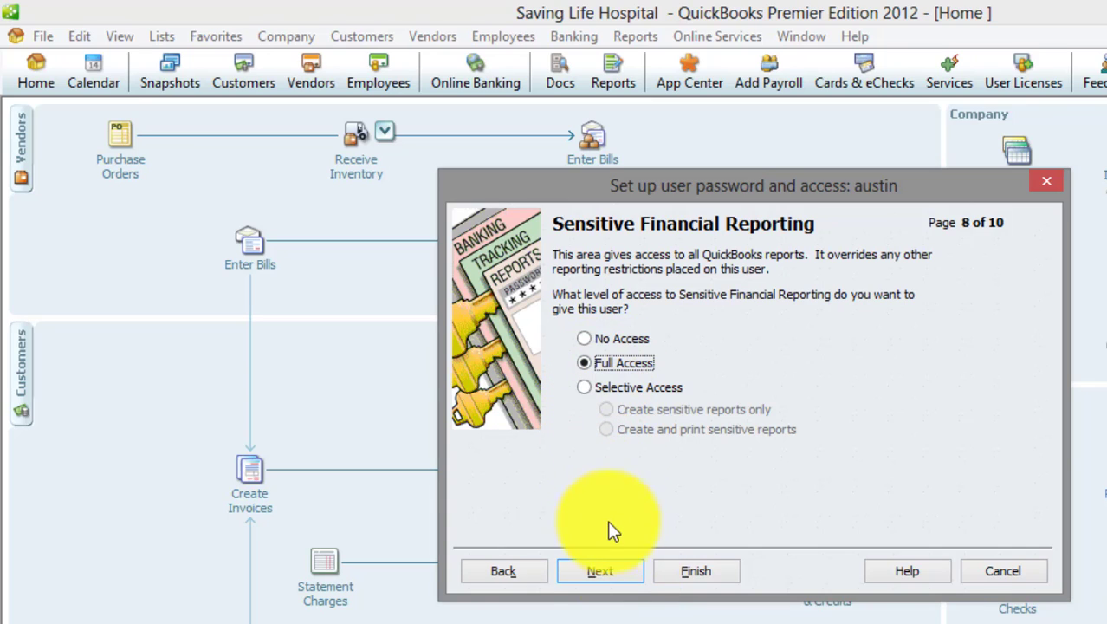
click(607, 569)
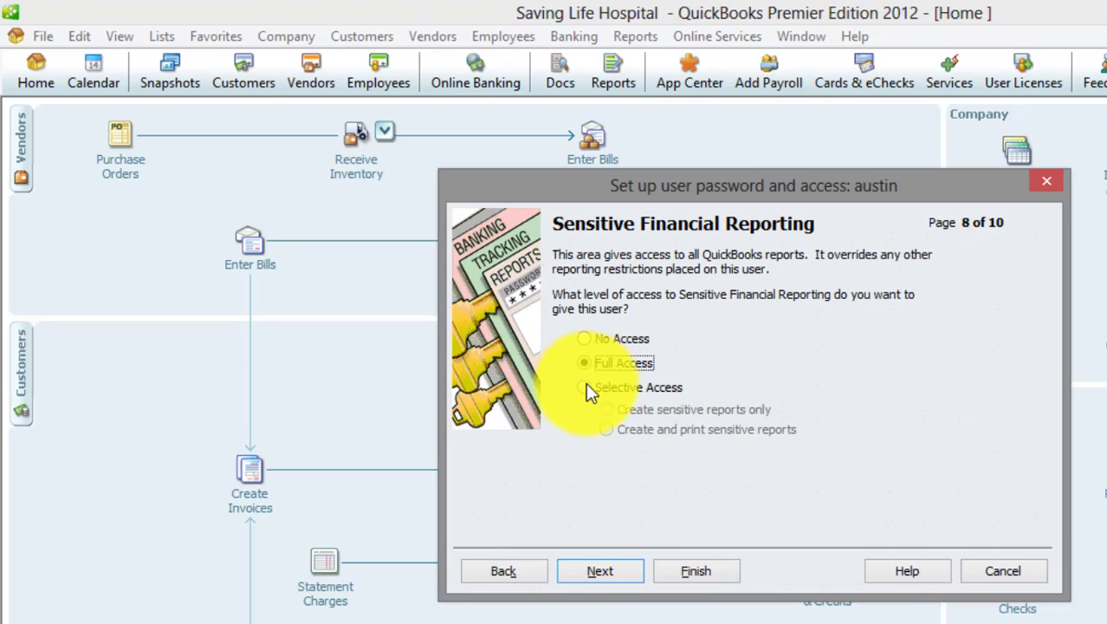
click(612, 571)
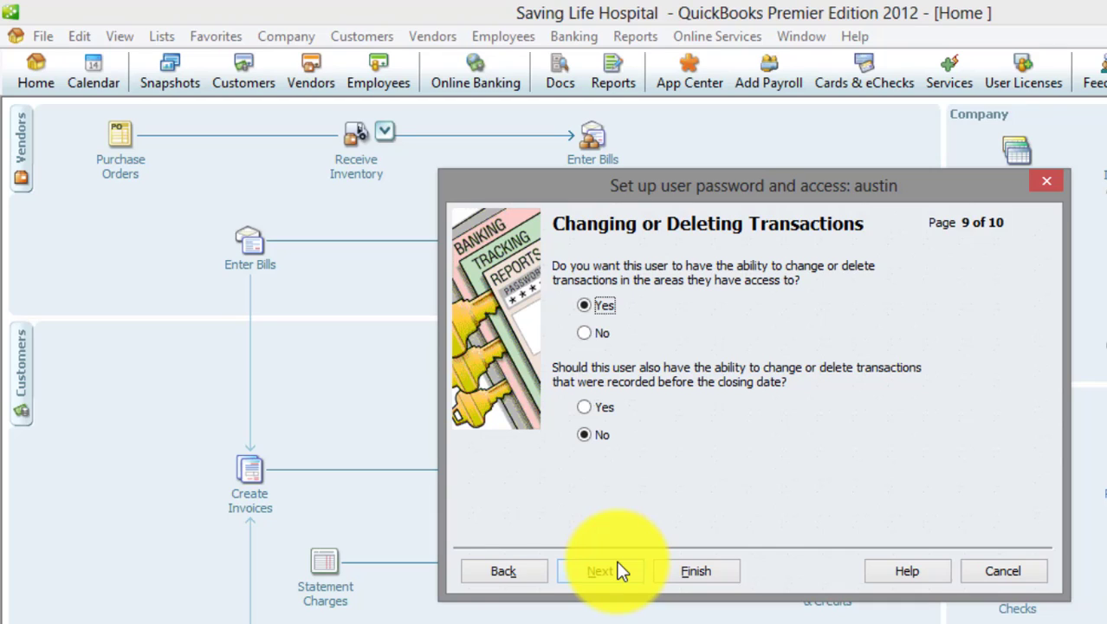
Answer No to changing or deleting transactions and reach the page 10 access summary.
click(586, 334)
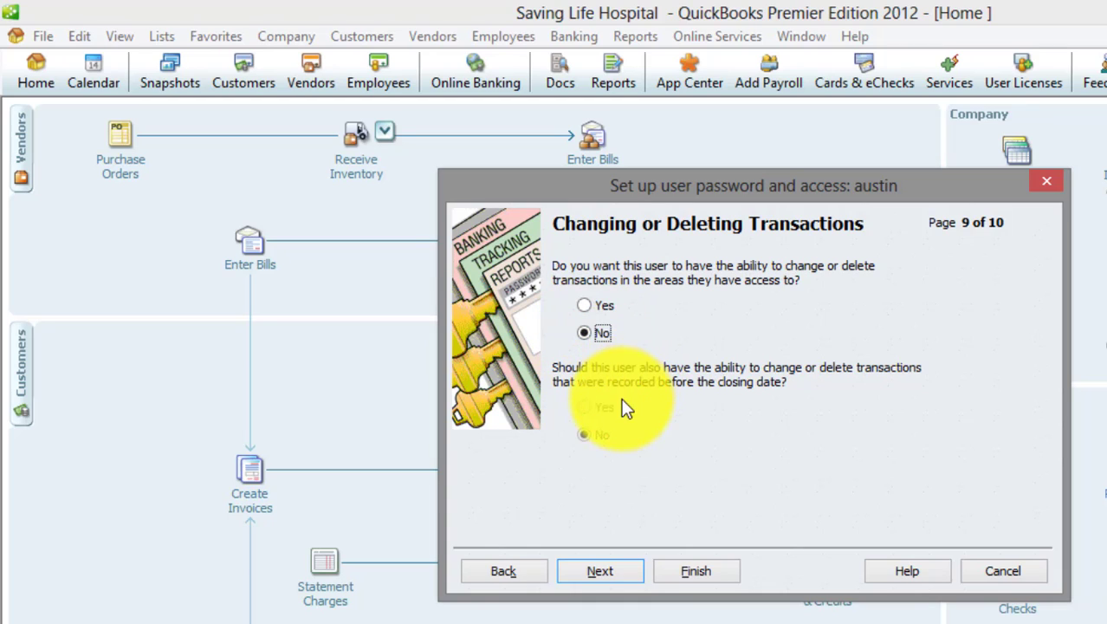
click(630, 575)
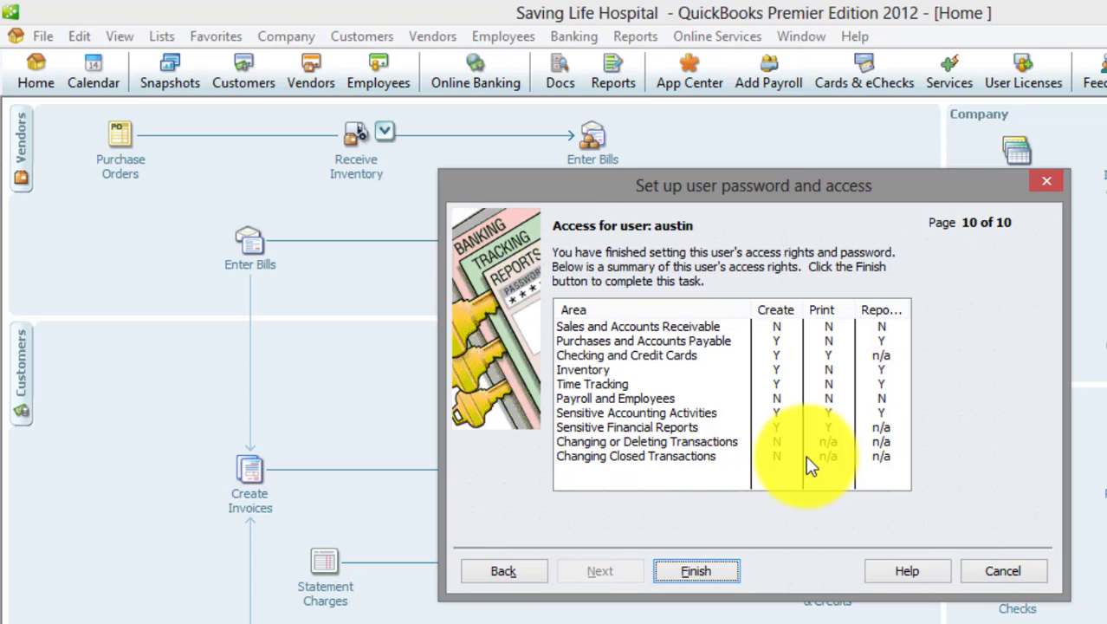
Finish the user setup, dismiss the Intuit Sync Manager warning, and close the User List.
click(698, 566)
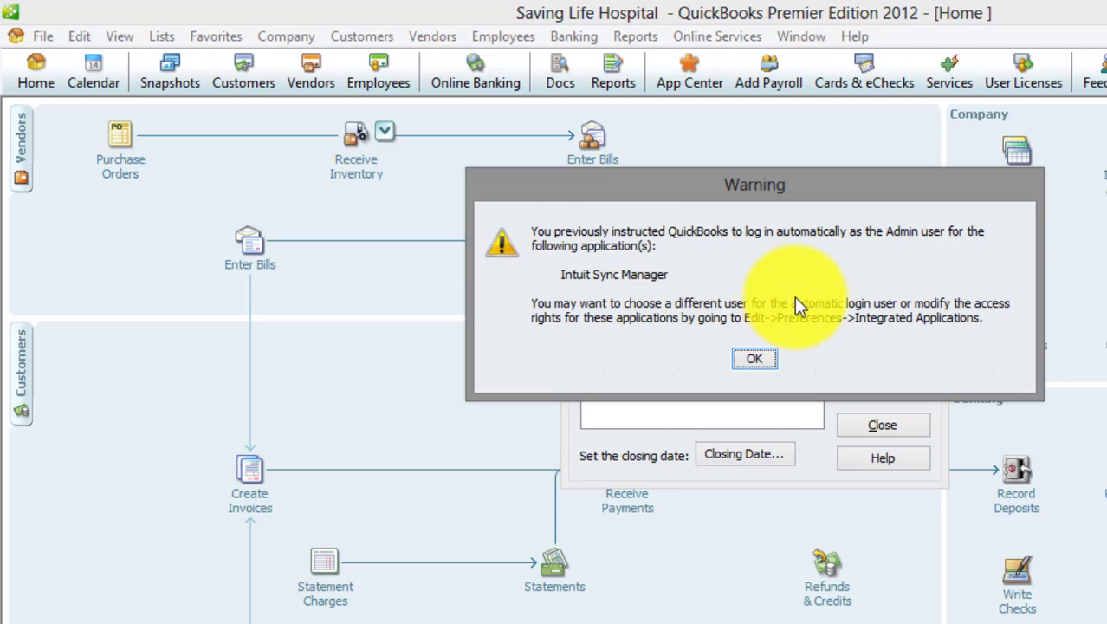
click(763, 361)
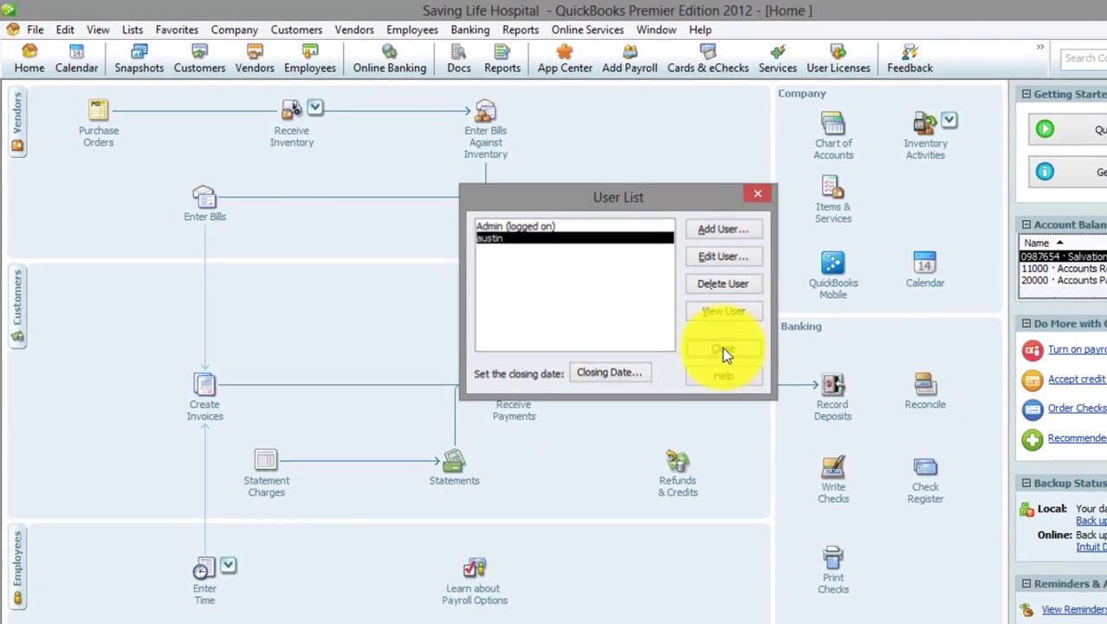
click(879, 423)
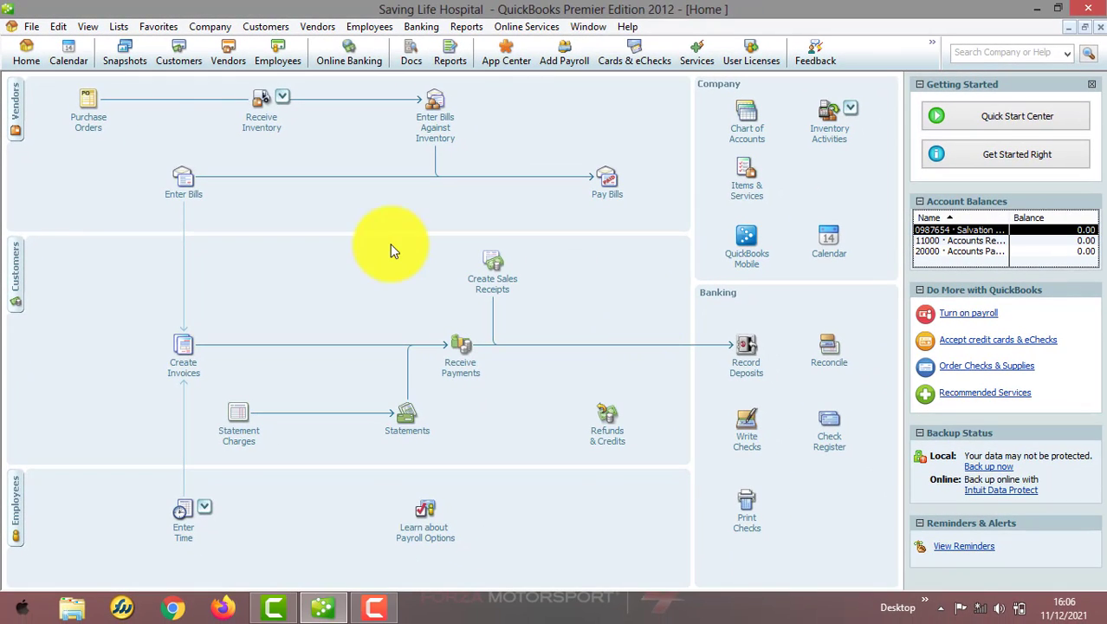
click(27, 29)
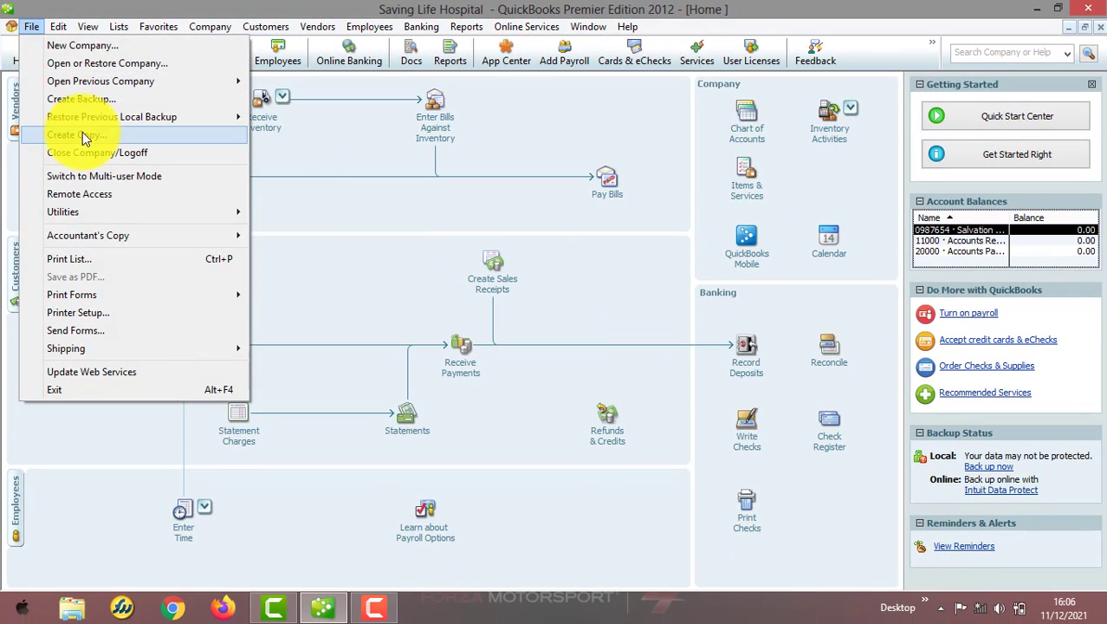
Log off without a backup and reopen Saving Life Hospital signed in as the restricted user.
click(108, 156)
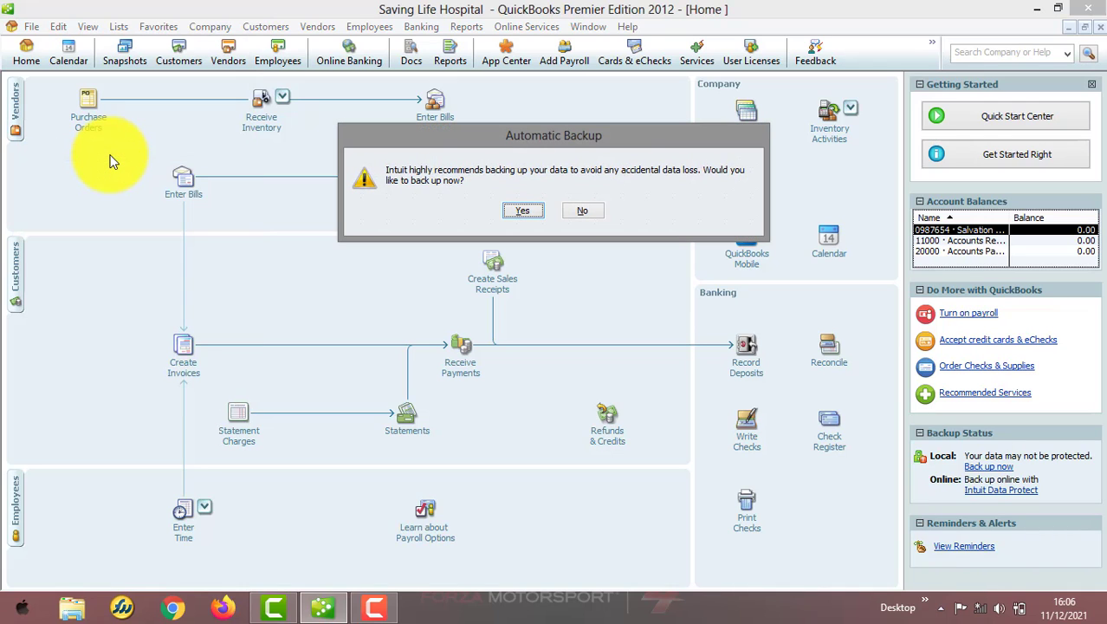
click(582, 211)
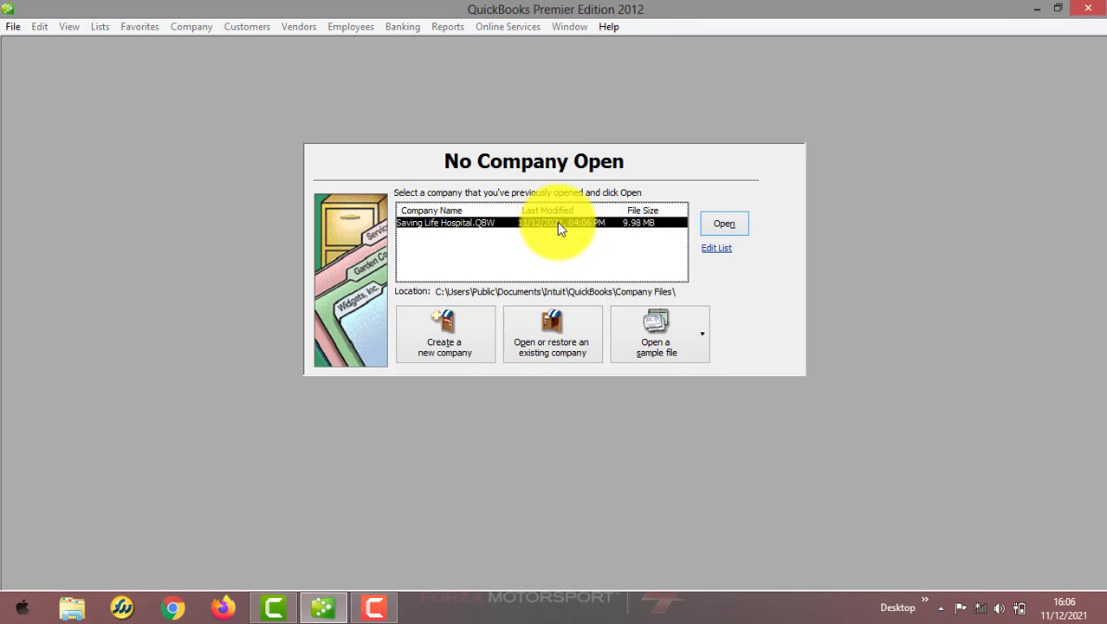
double_click(557, 222)
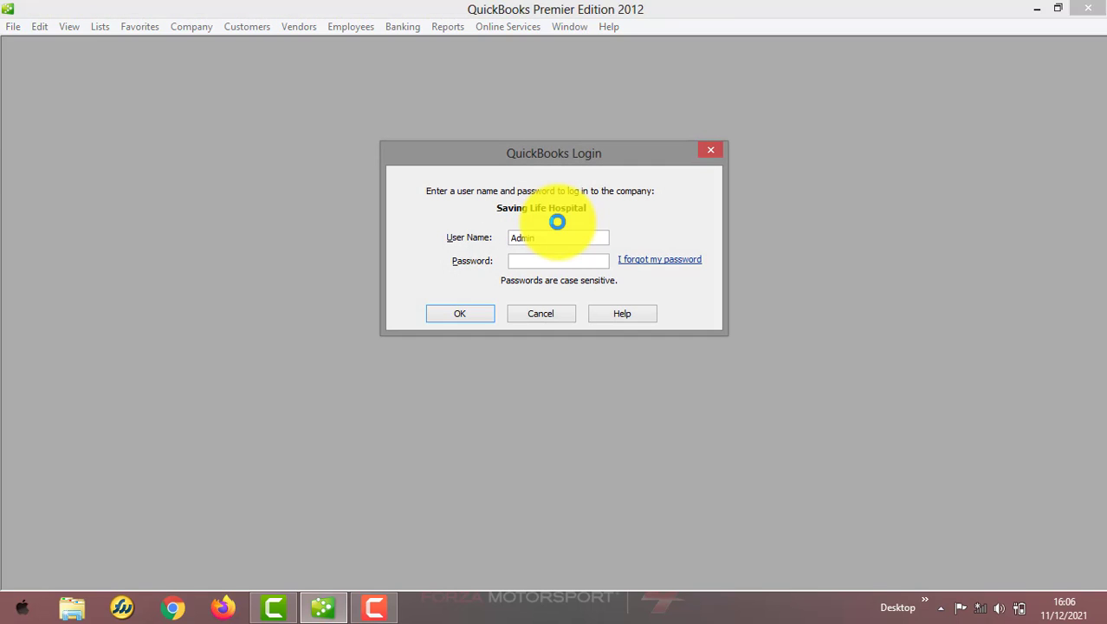
drag(546, 236, 505, 236)
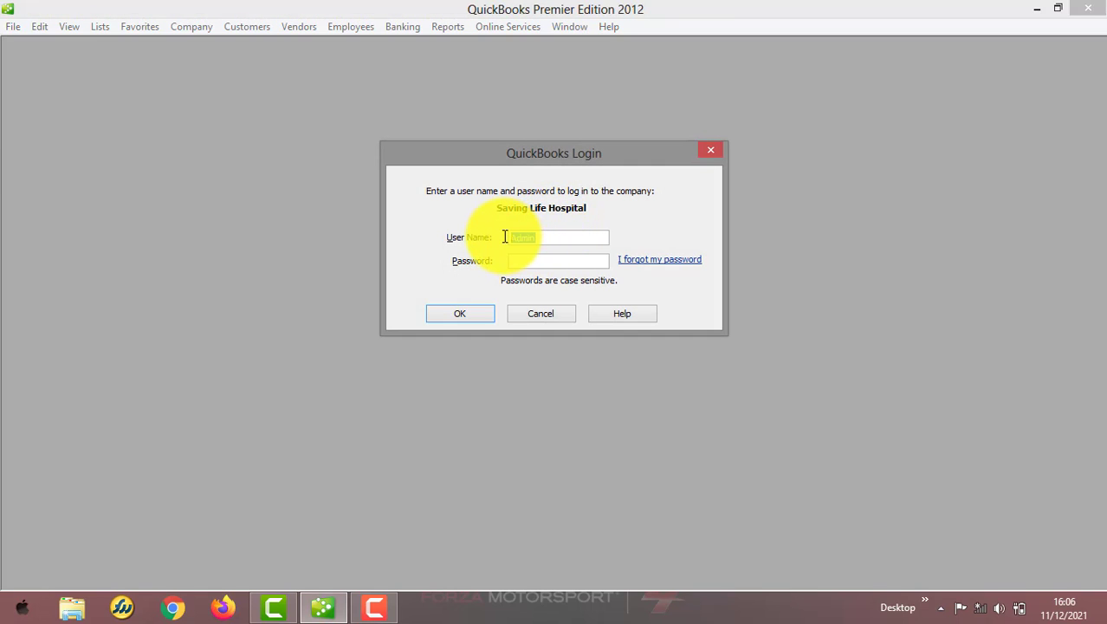
text(austin*********)
click(463, 317)
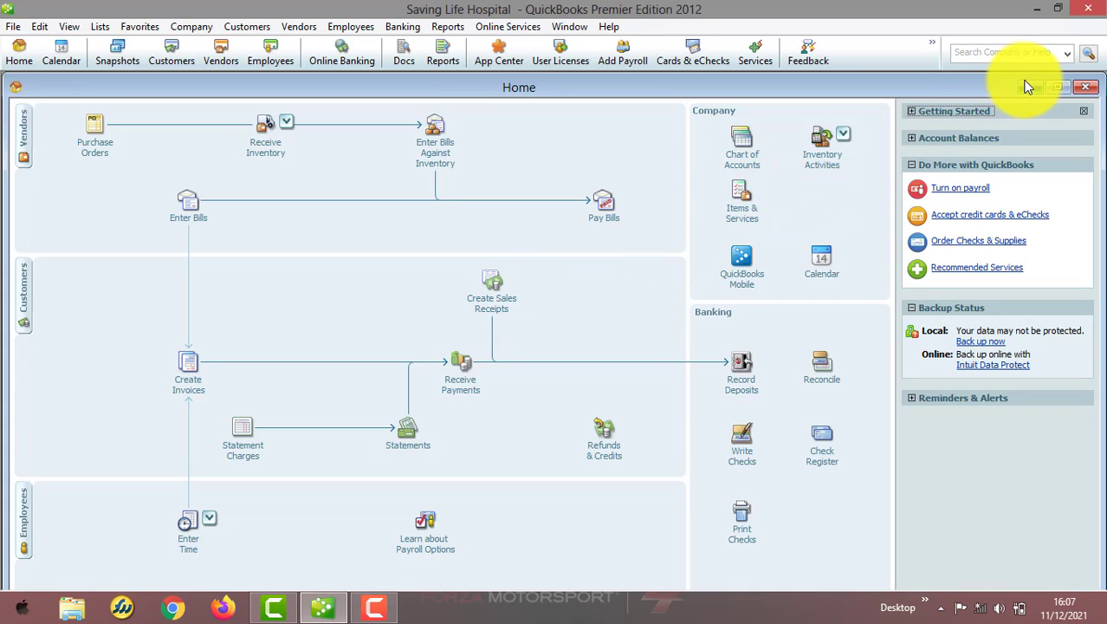
click(1058, 87)
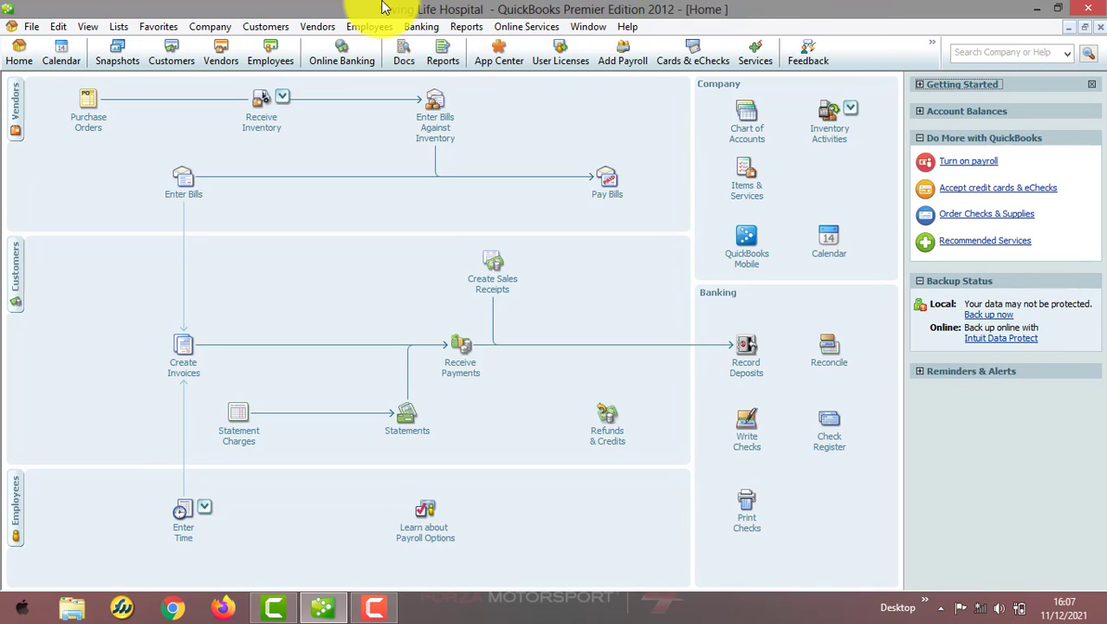
click(272, 28)
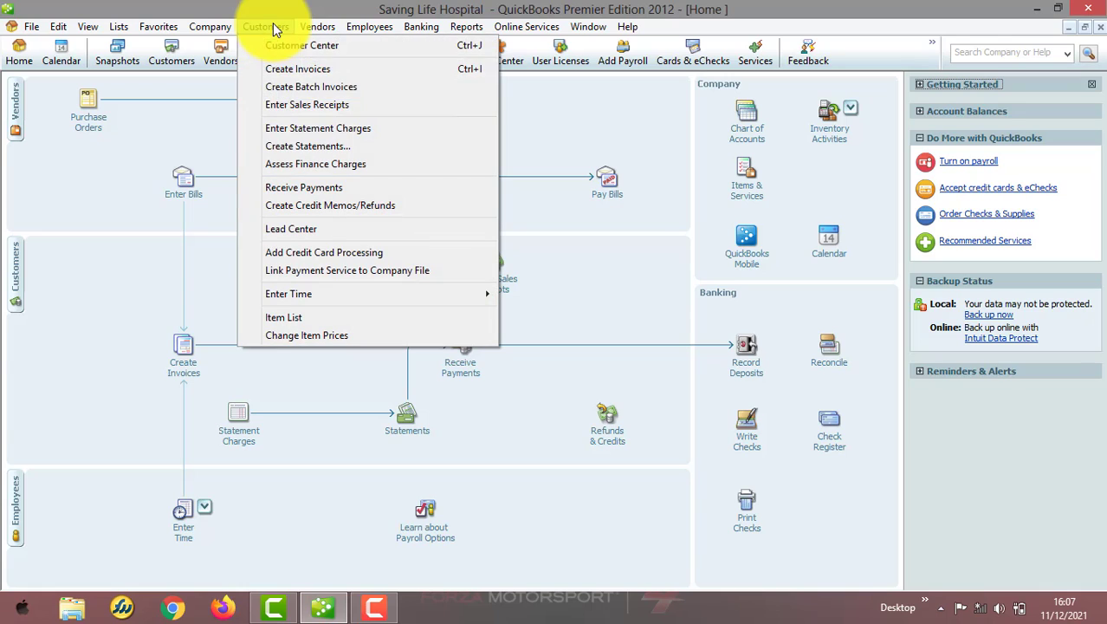
click(370, 114)
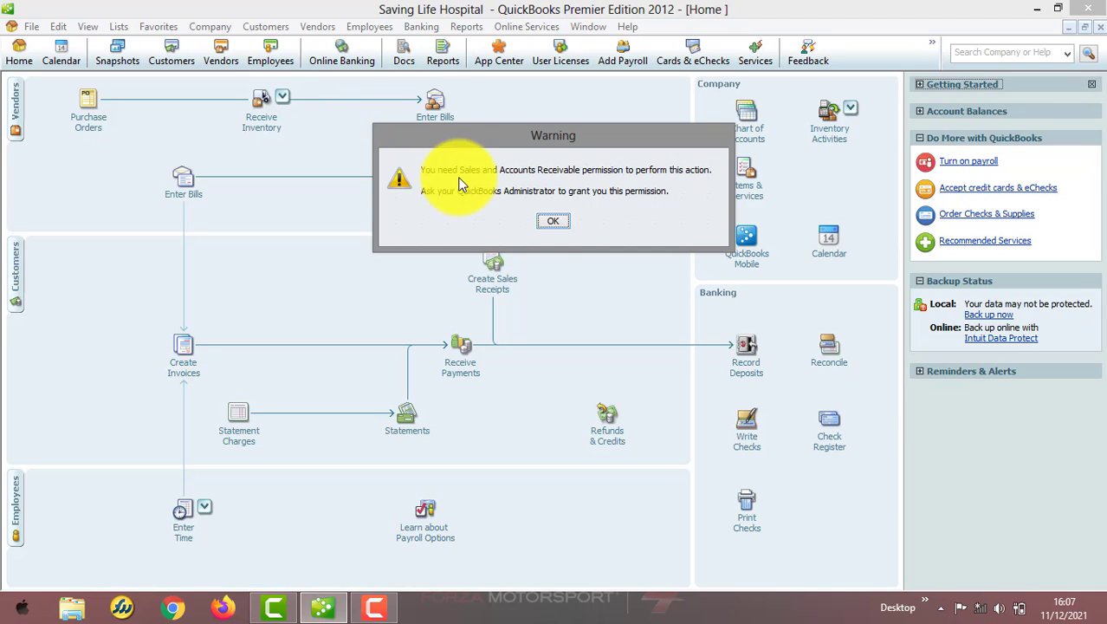
click(548, 225)
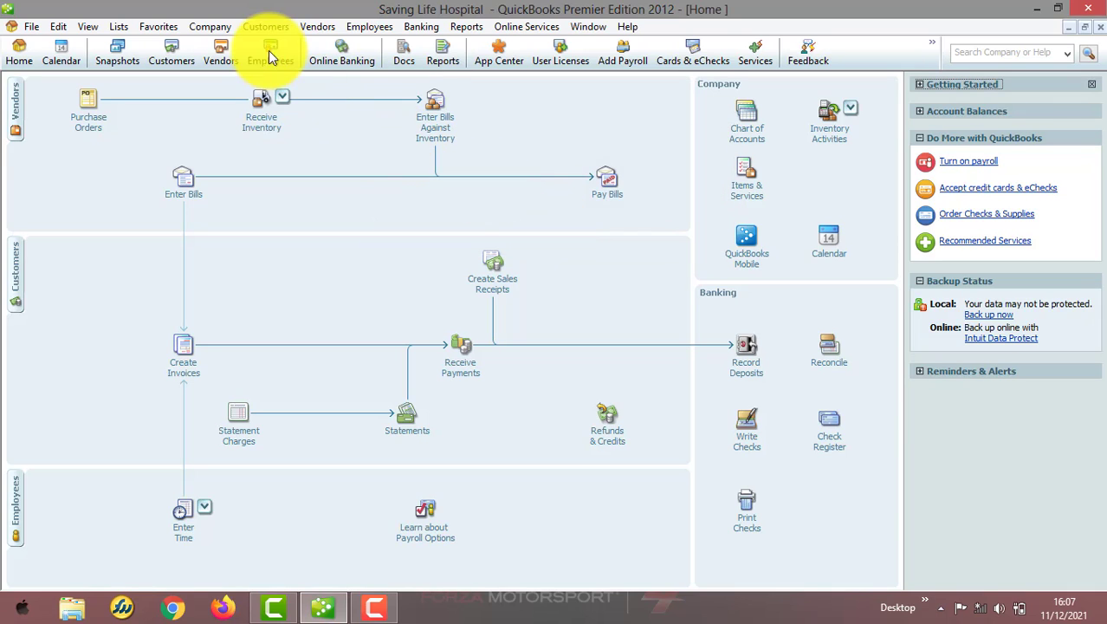
click(217, 32)
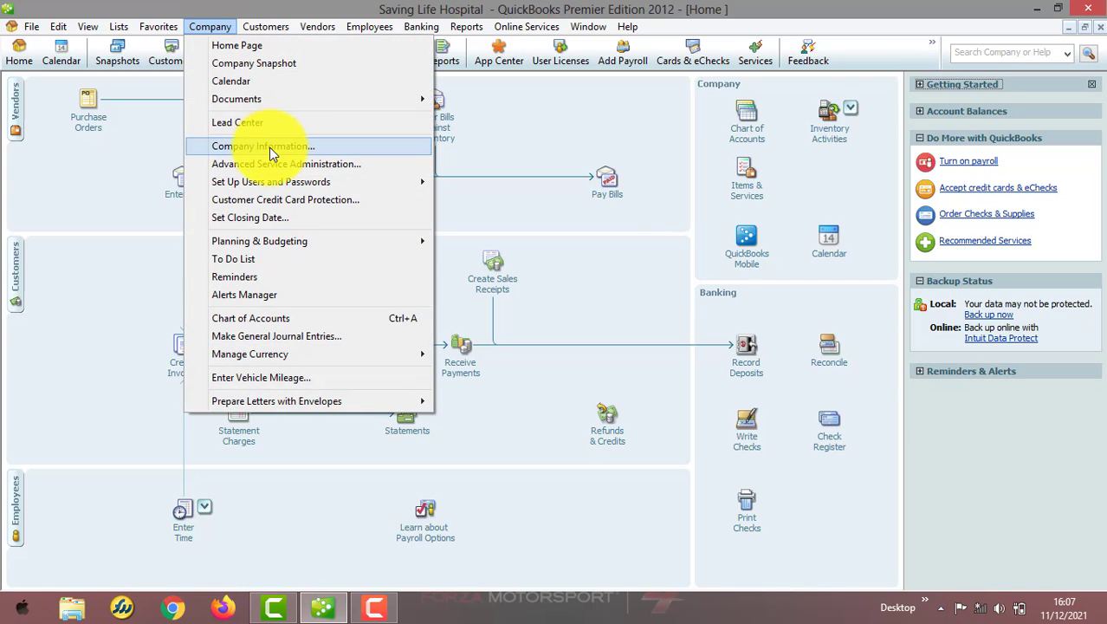
mouse_move(337, 182)
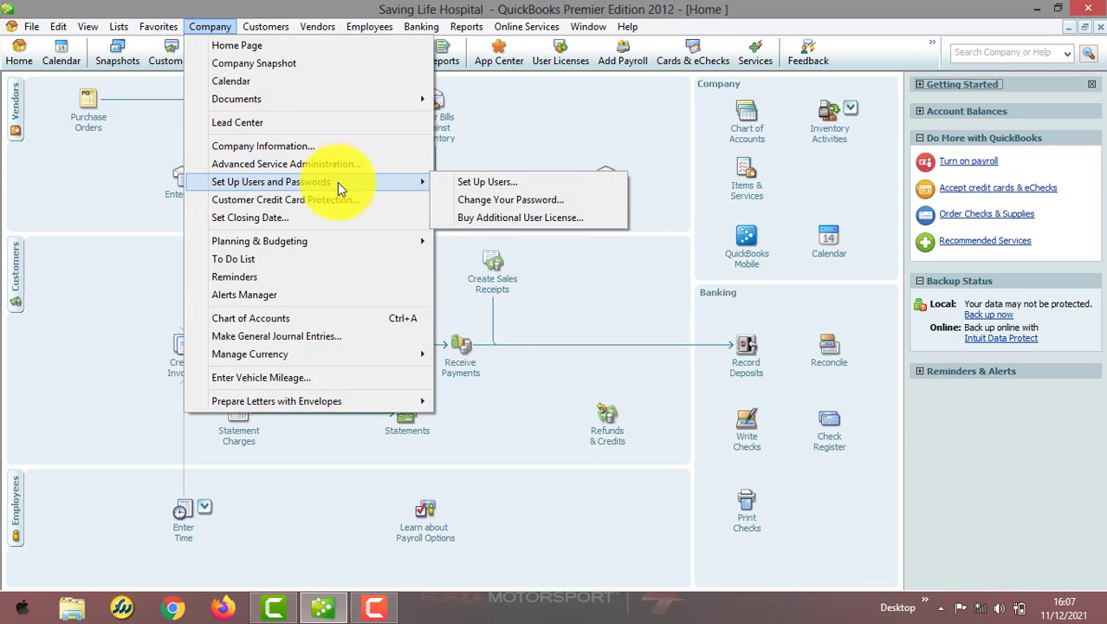
click(490, 182)
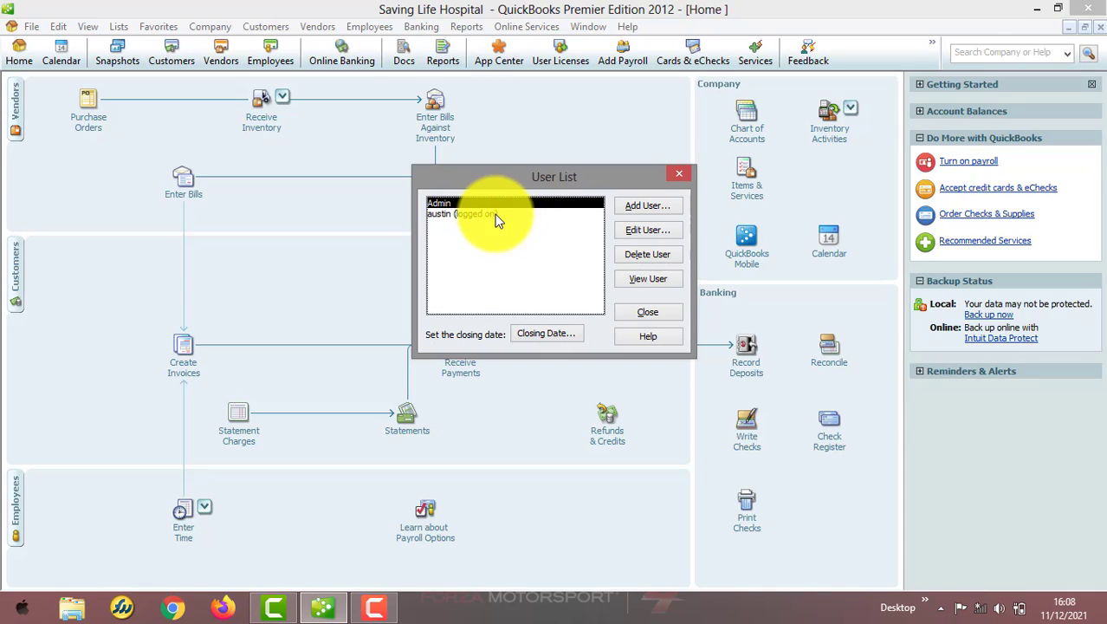
click(495, 215)
click(642, 281)
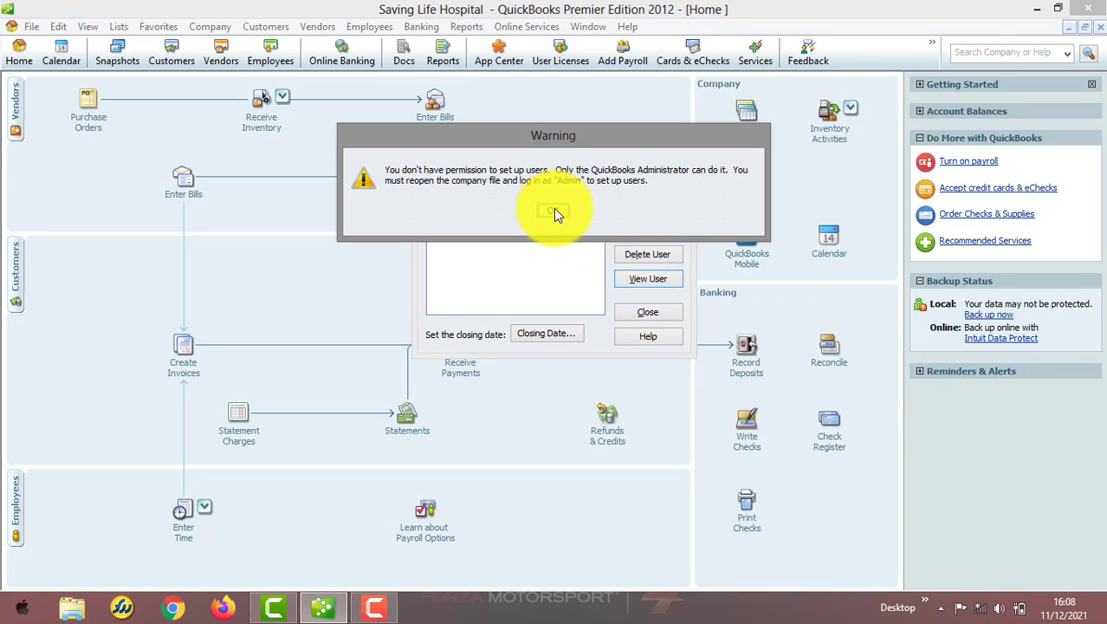
click(556, 212)
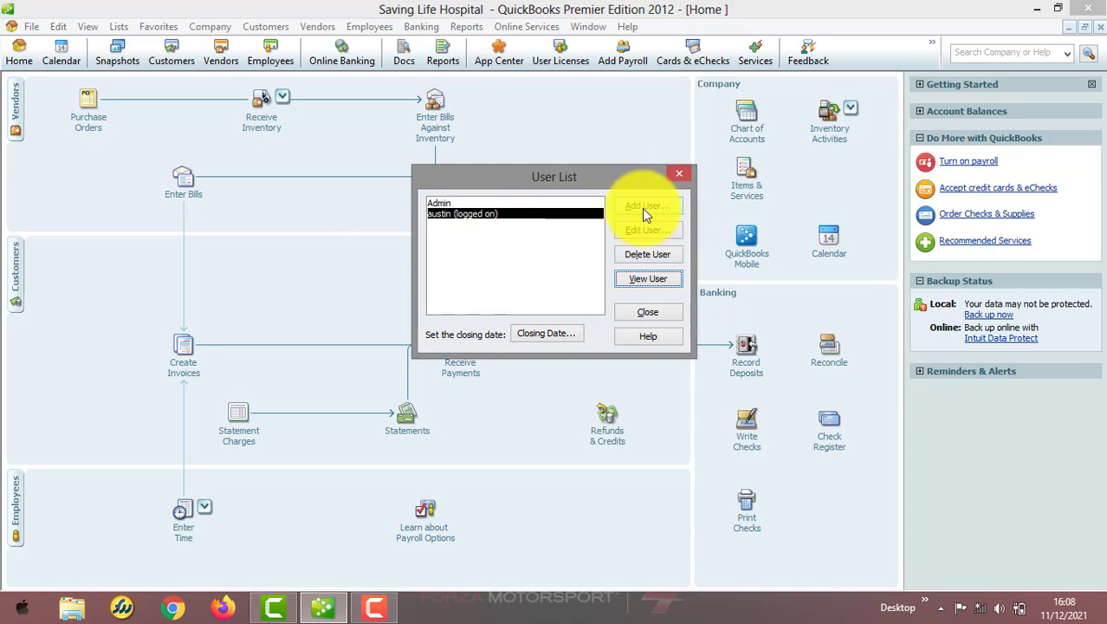
click(649, 312)
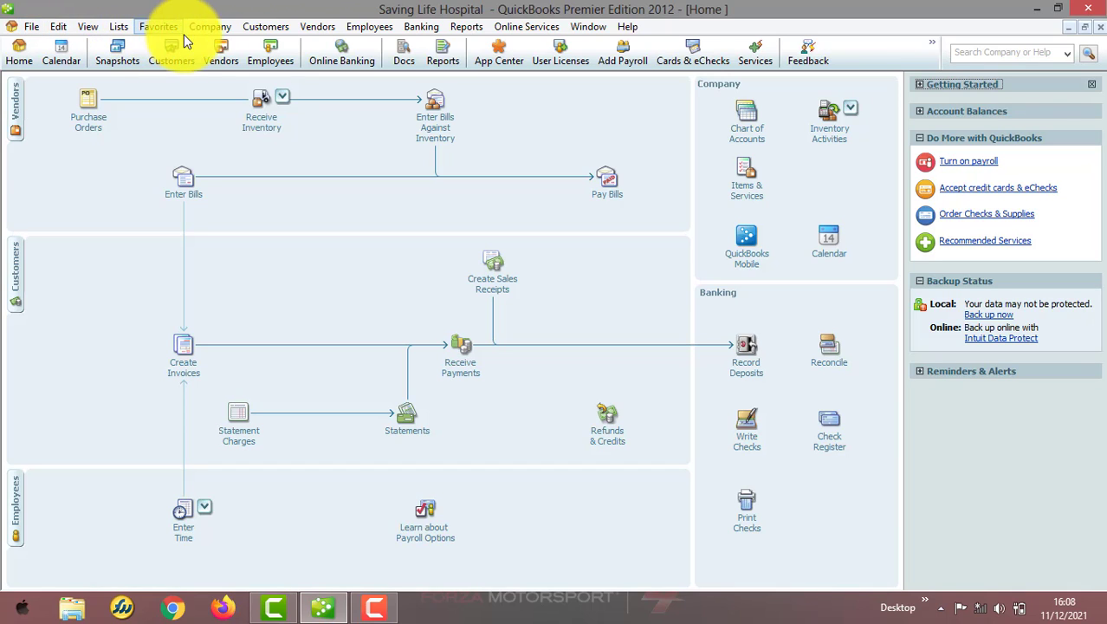
Close Company/Logoff, then reopen Saving Life Hospital.QBW logged in as admin with its password.
click(223, 33)
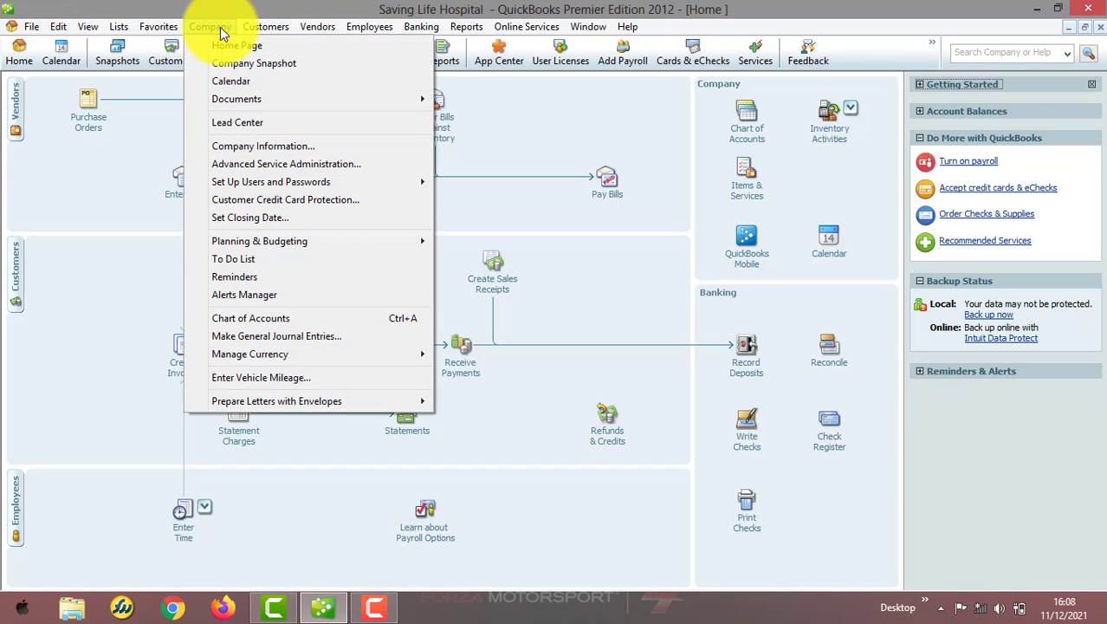
mouse_move(288, 181)
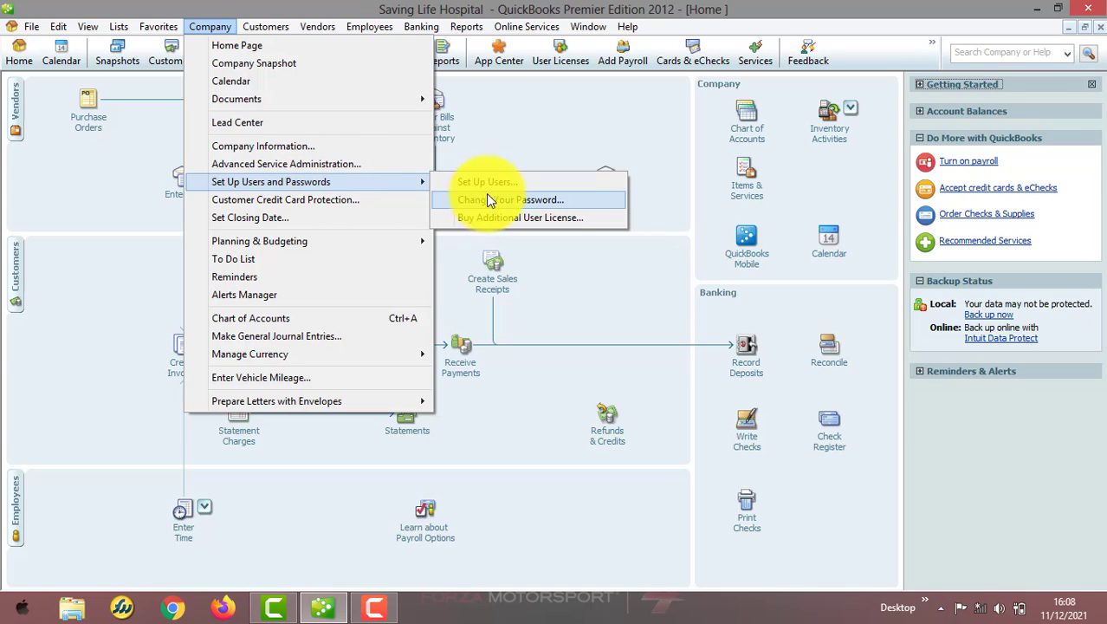
mouse_move(27, 34)
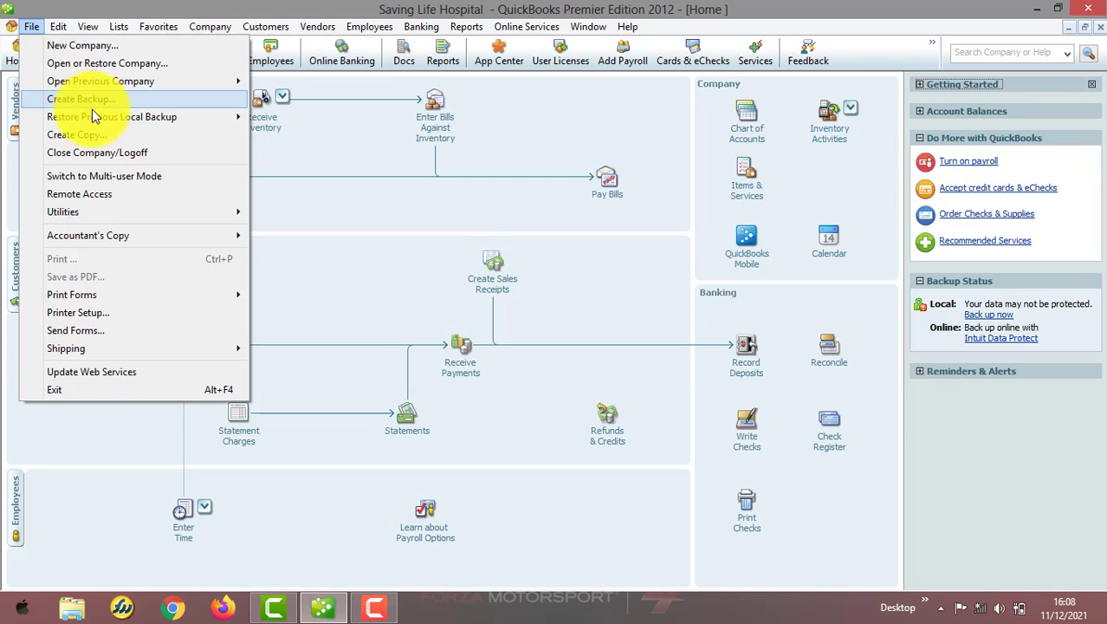
click(97, 160)
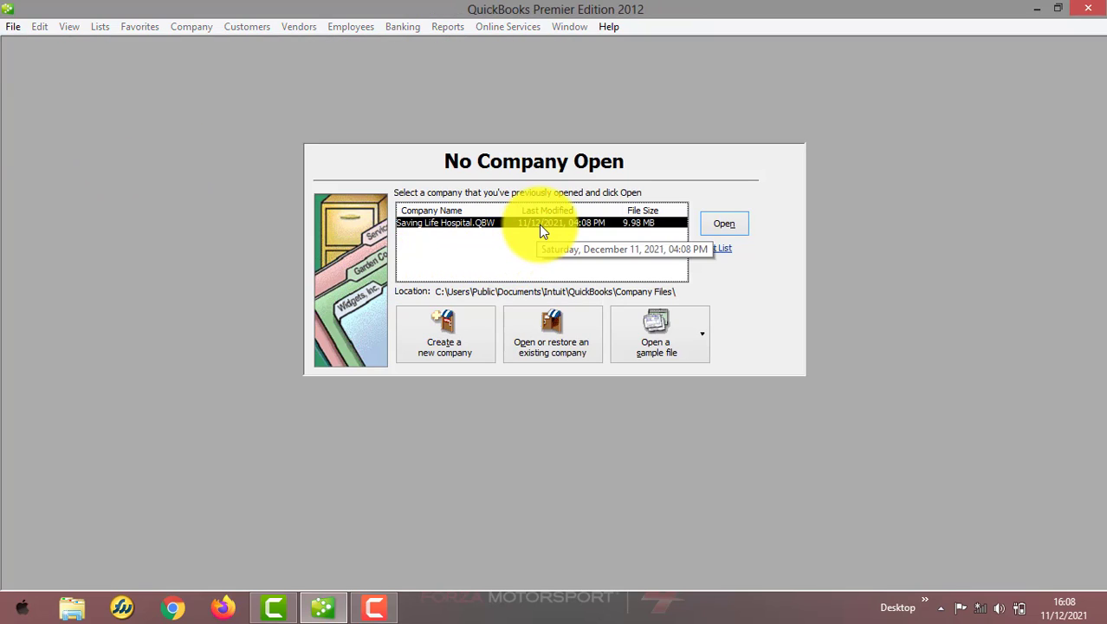
double_click(543, 224)
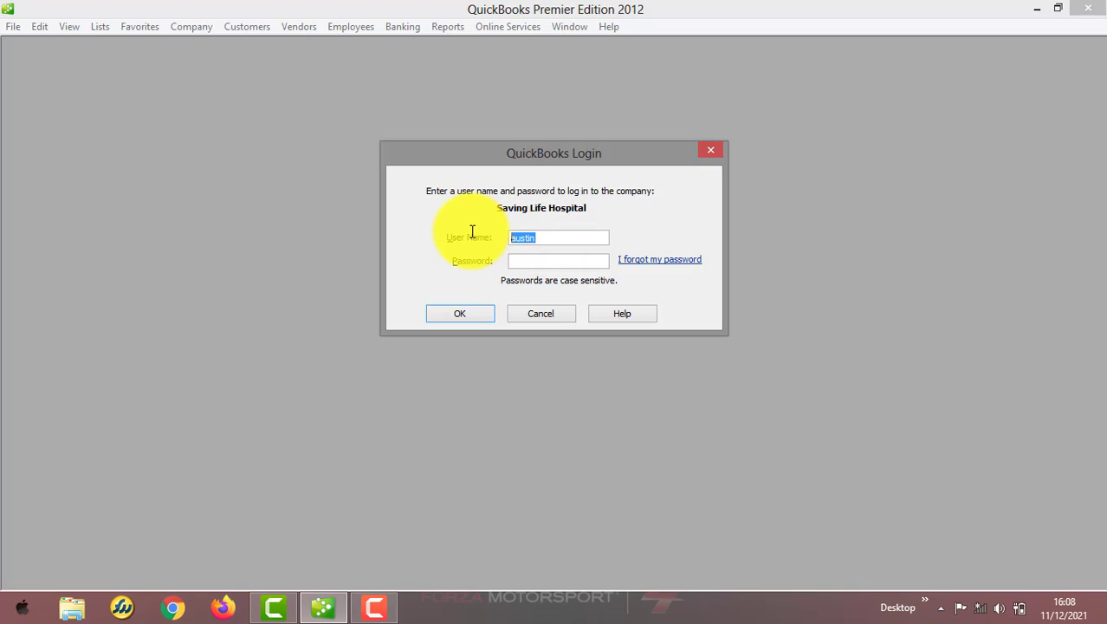
text(admin)
key(Tab)
text(************)
click(439, 310)
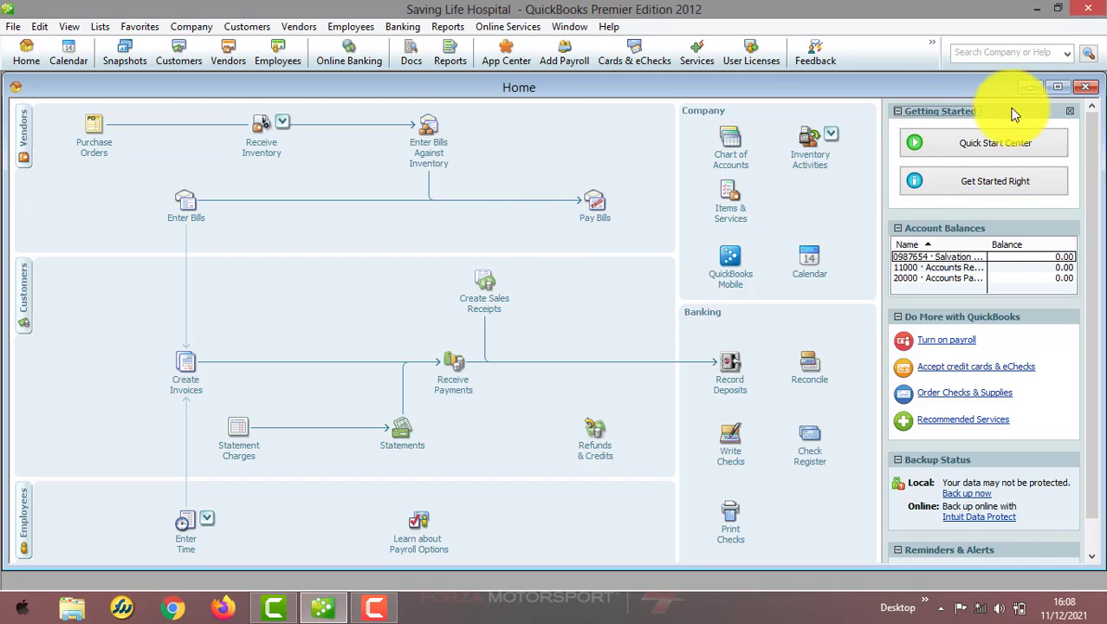
Maximize the Home page and open Set Up Users, entering the admin password.
click(1056, 92)
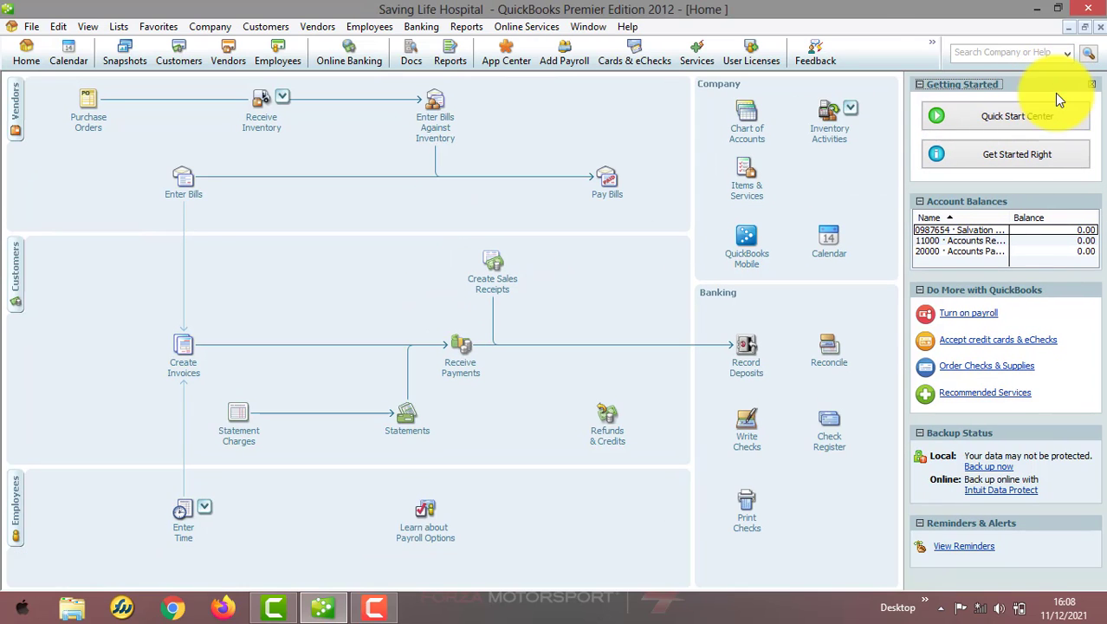
click(261, 25)
mouse_move(227, 30)
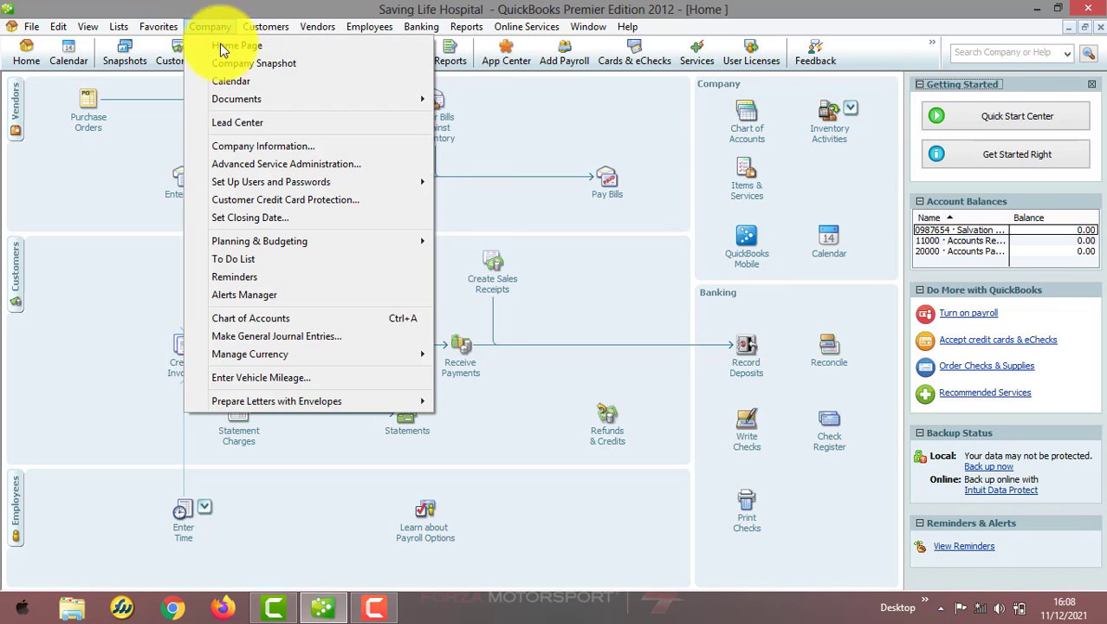
mouse_move(360, 185)
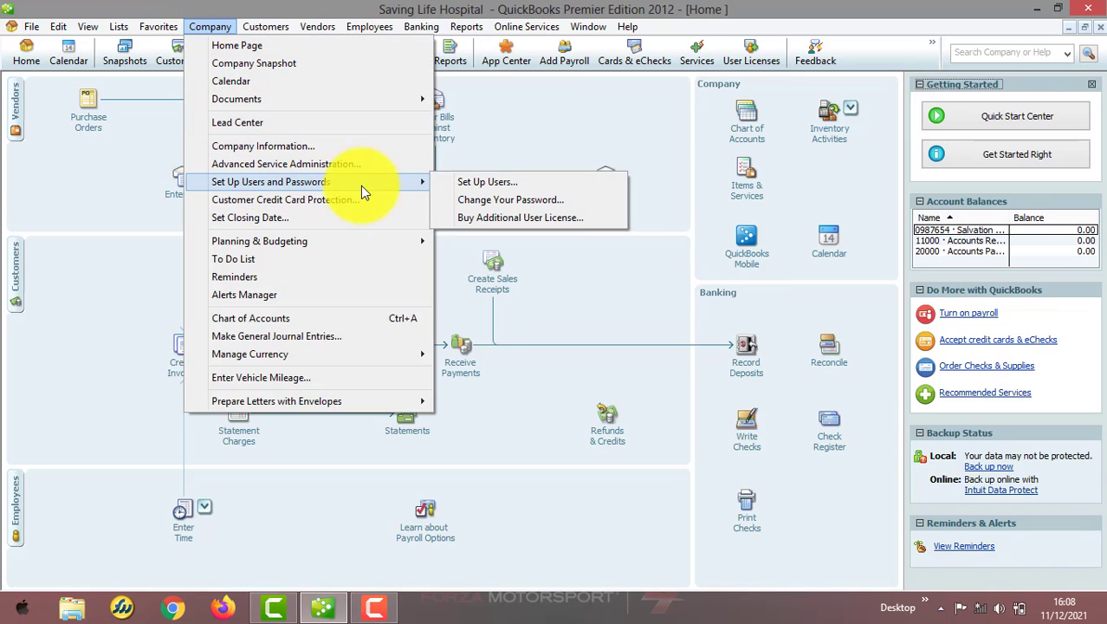
click(479, 181)
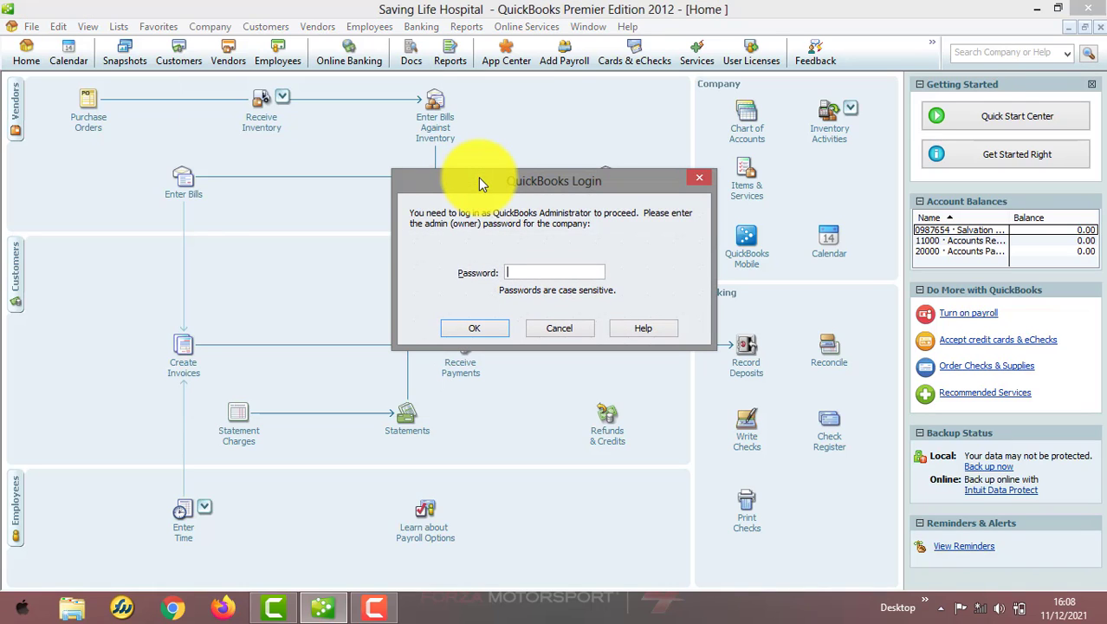
text(••••••••••••)
Confirm the admin password, view the restricted user's access rights summary, then close the User List.
click(466, 330)
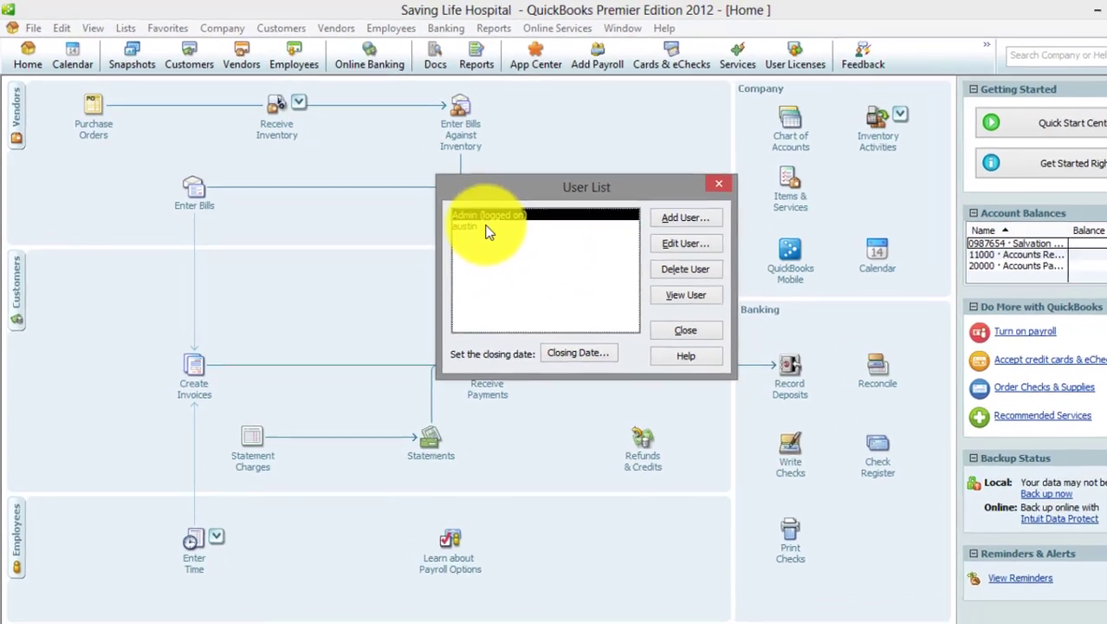
click(487, 227)
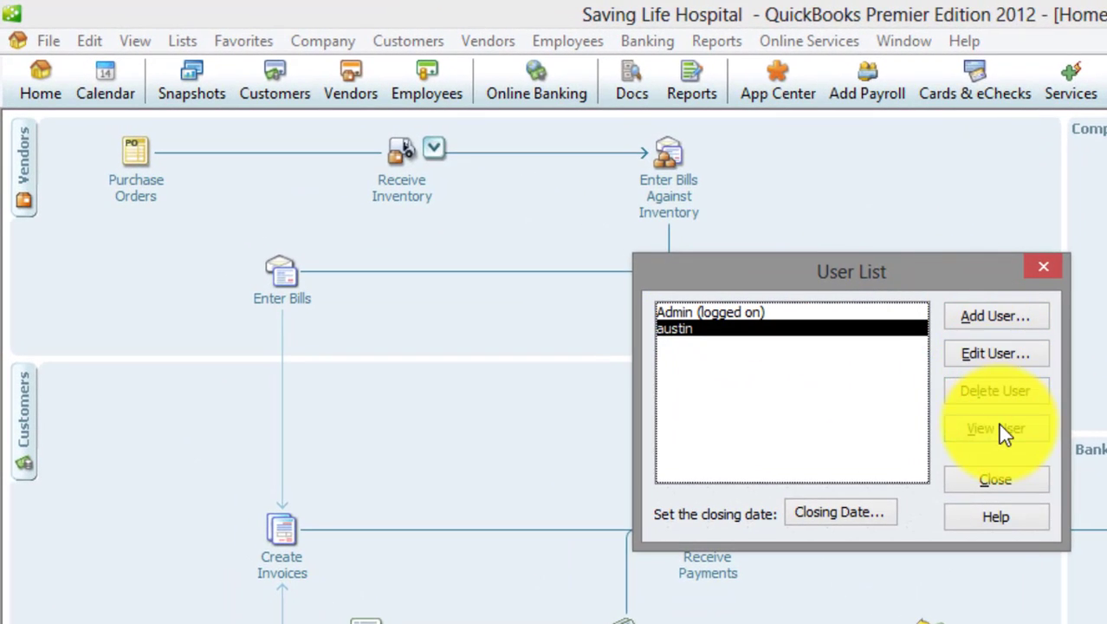
click(998, 427)
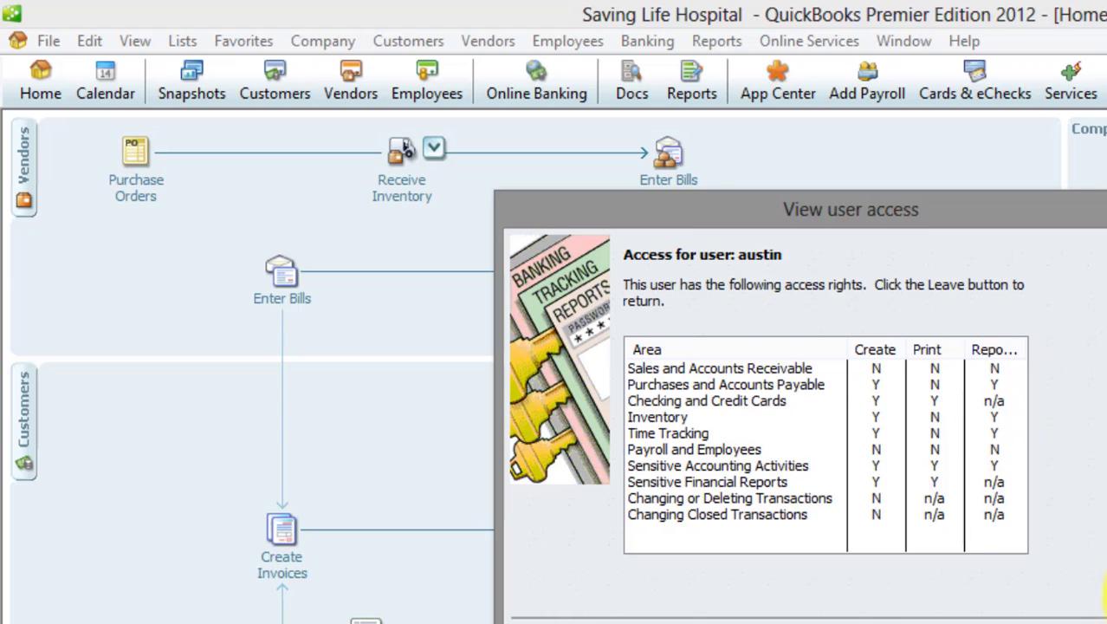
click(1106, 621)
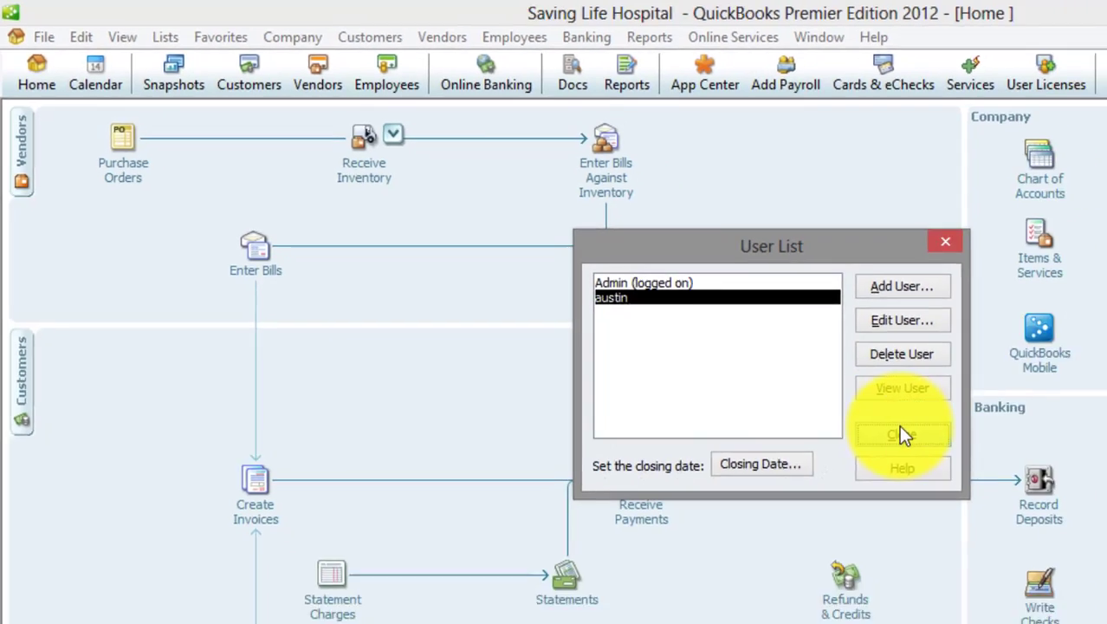
click(996, 479)
click(271, 23)
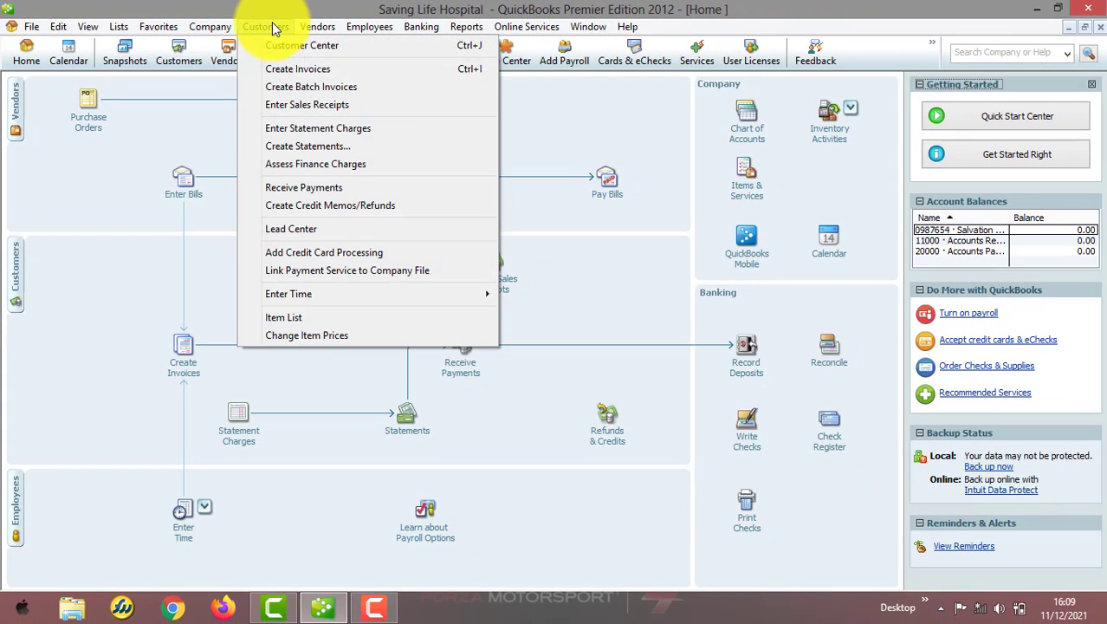
click(308, 102)
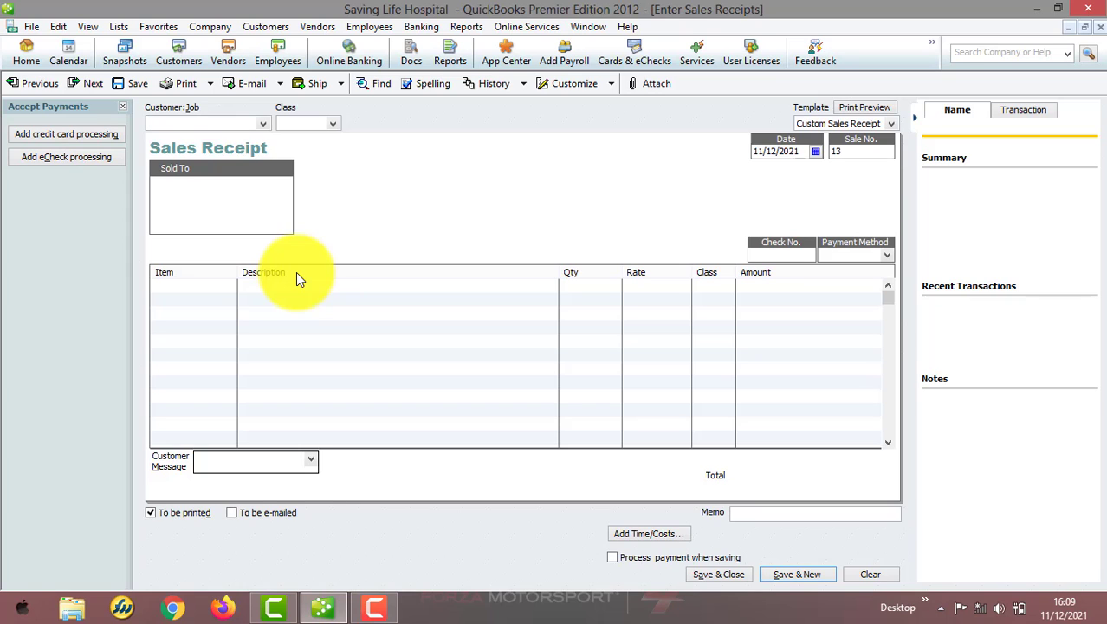
click(1100, 27)
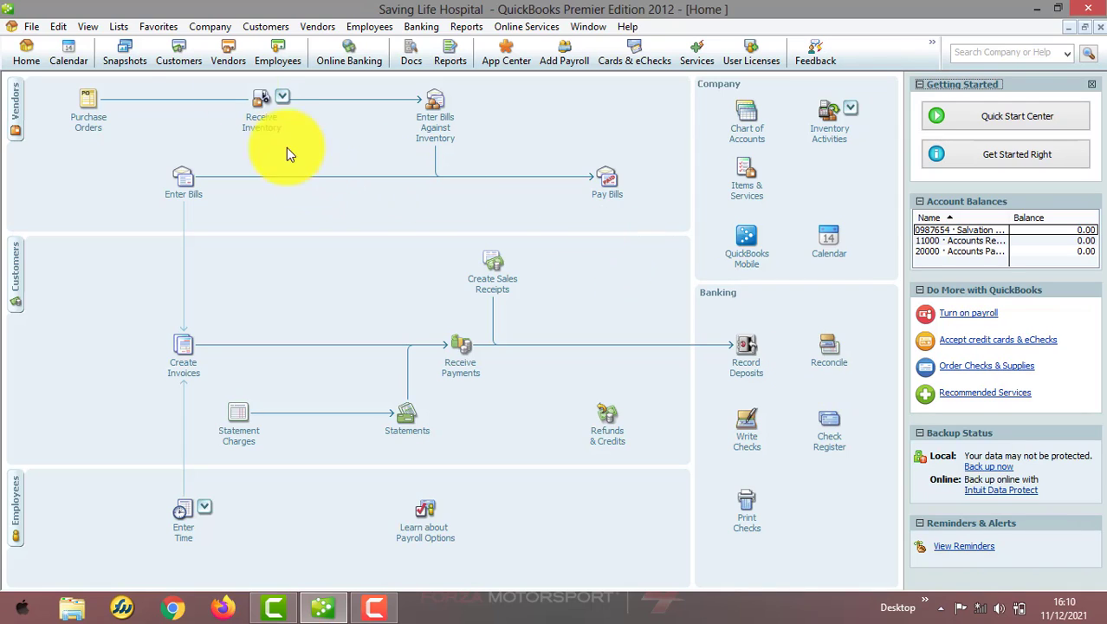
click(225, 30)
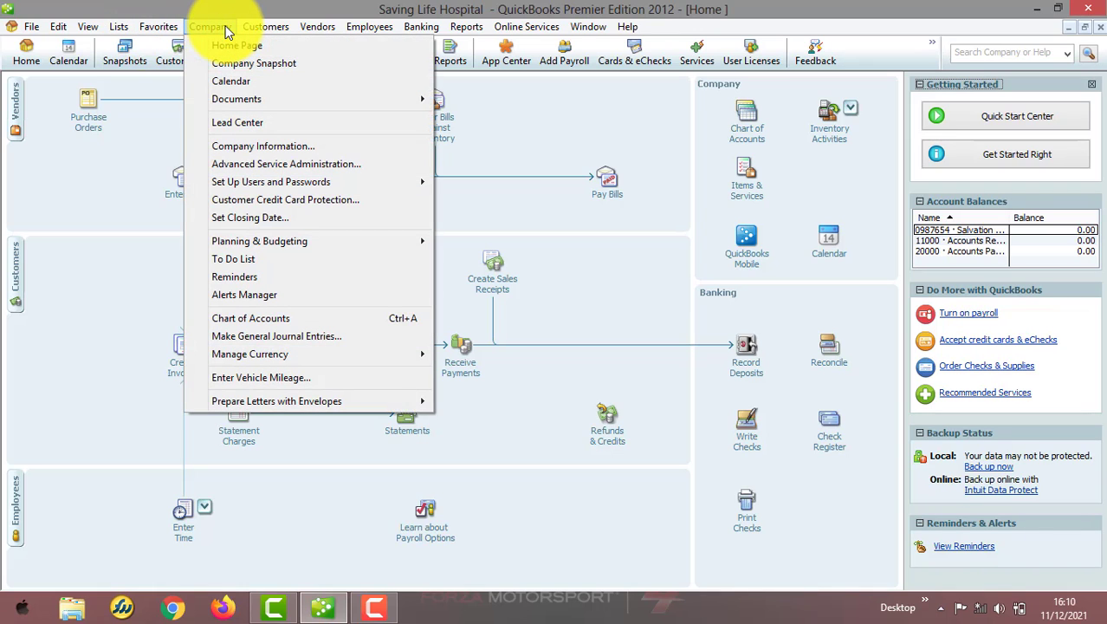
mouse_move(262, 181)
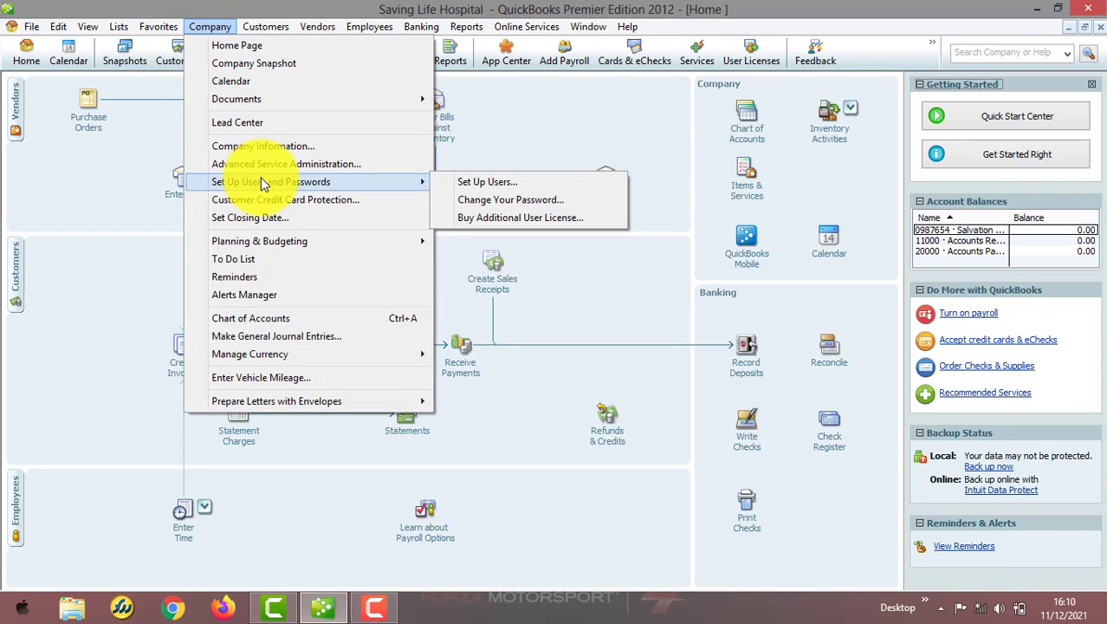
click(477, 182)
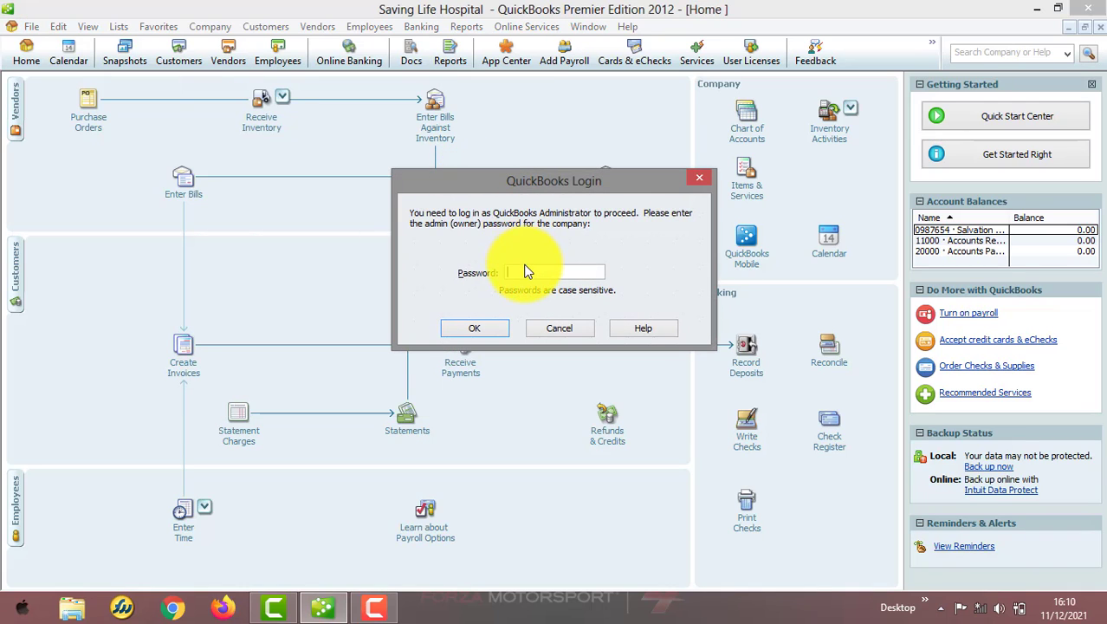
text(••••••••••)
click(475, 330)
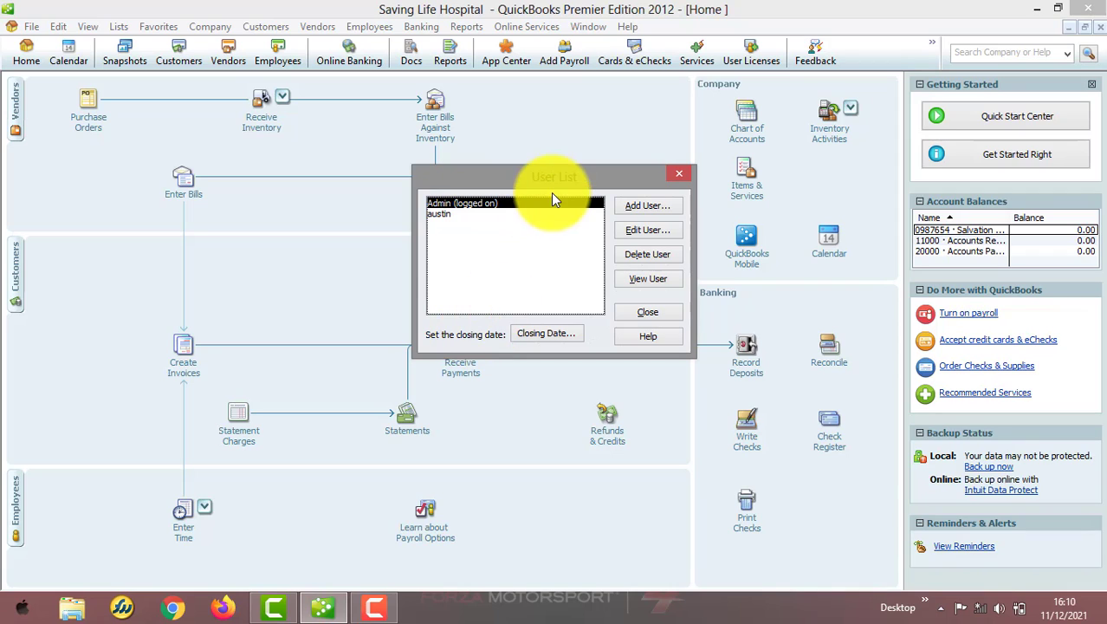
click(646, 205)
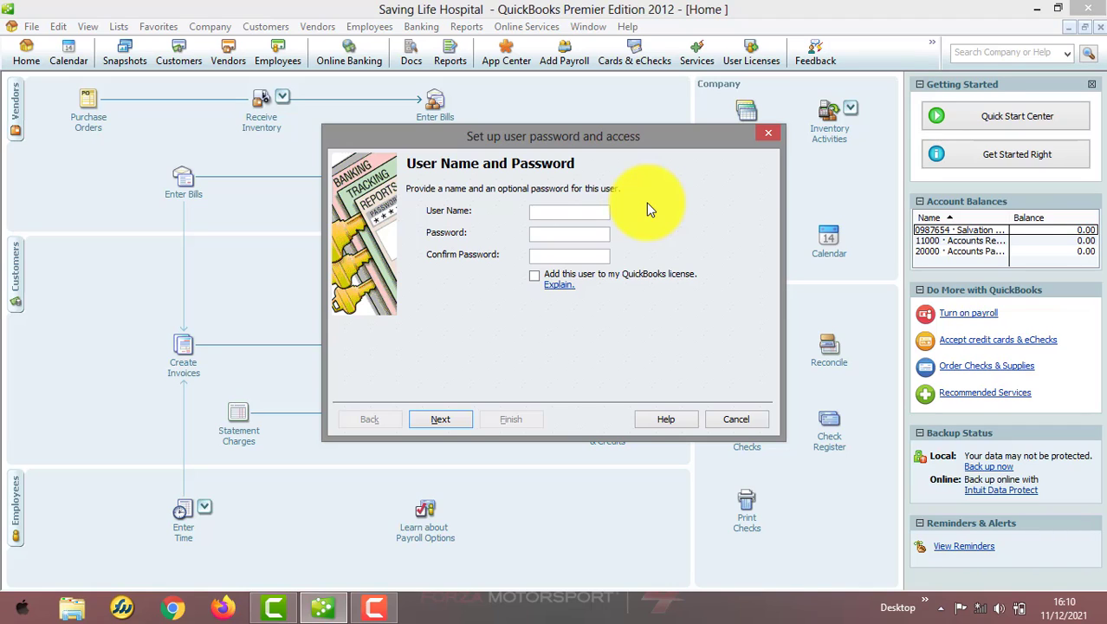
click(711, 425)
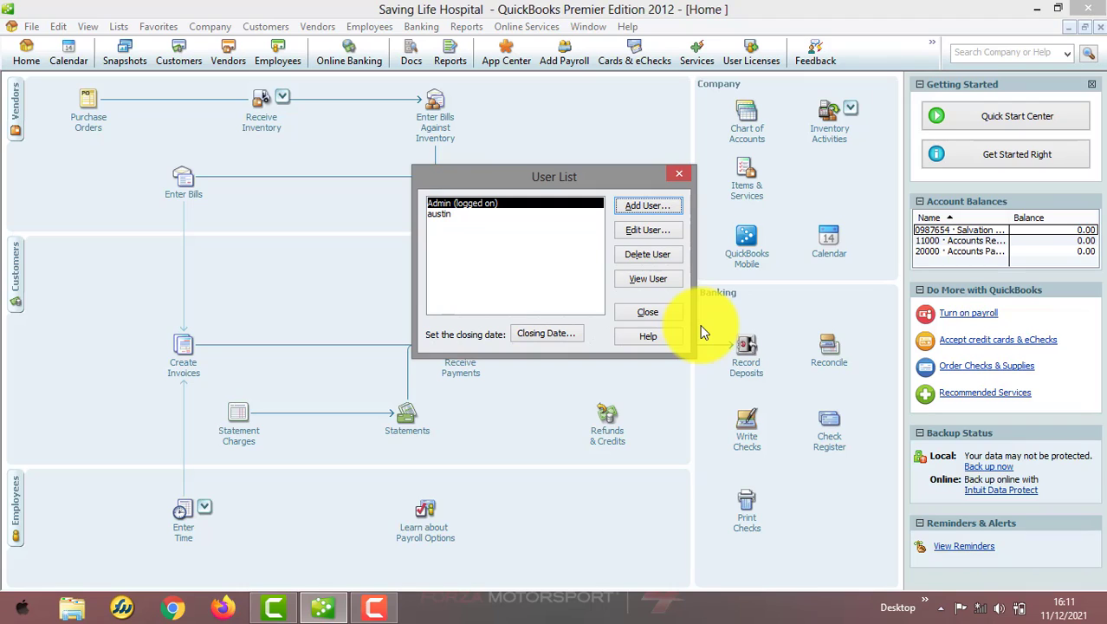
click(652, 314)
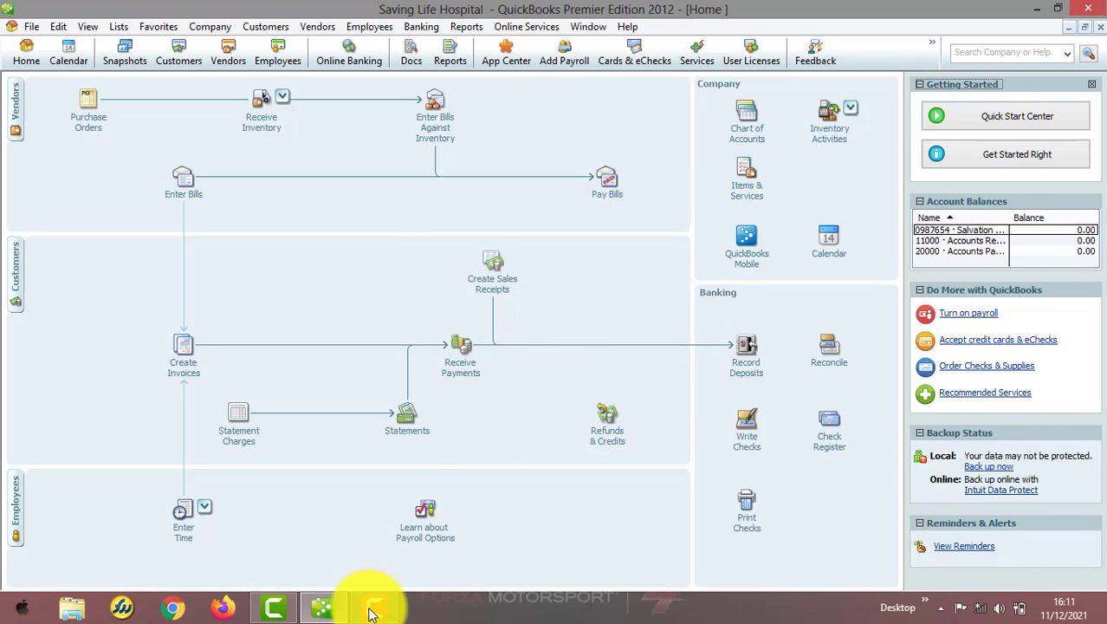
mouse_move(374, 606)
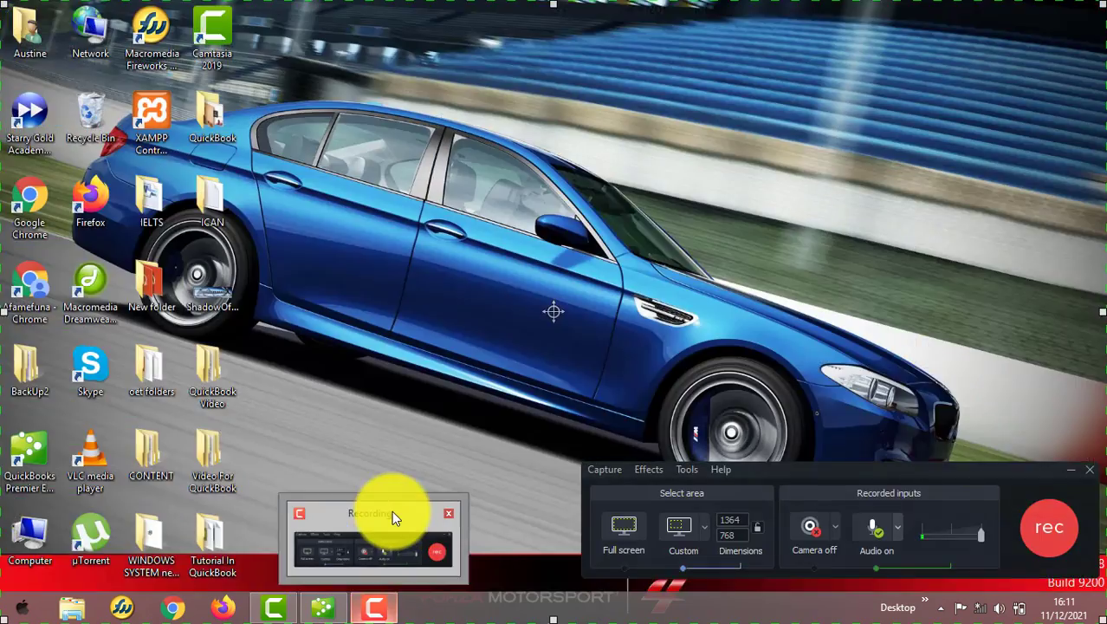